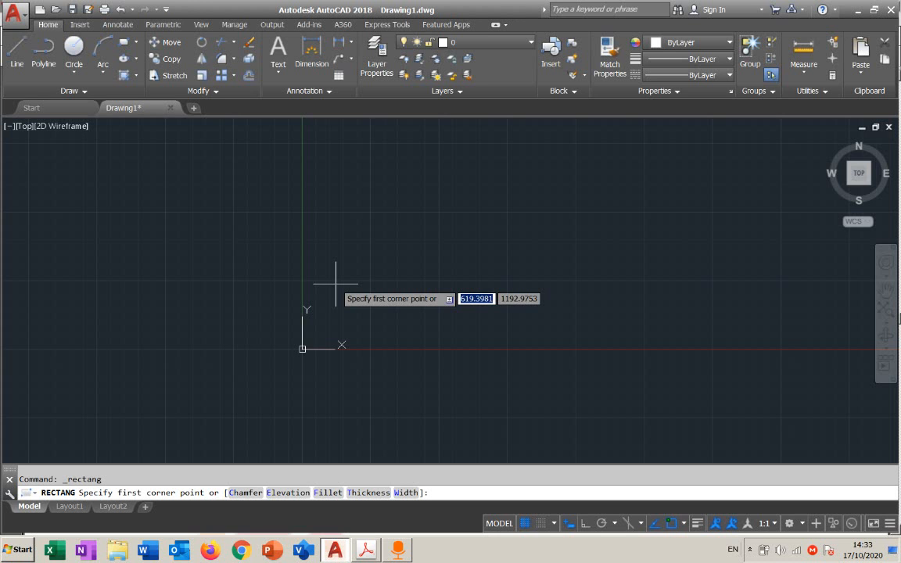
Arrange the Drawing1 window and the Chapter 2 Drawing Basics PDF side by side with Example 1 in view
key("Escape")
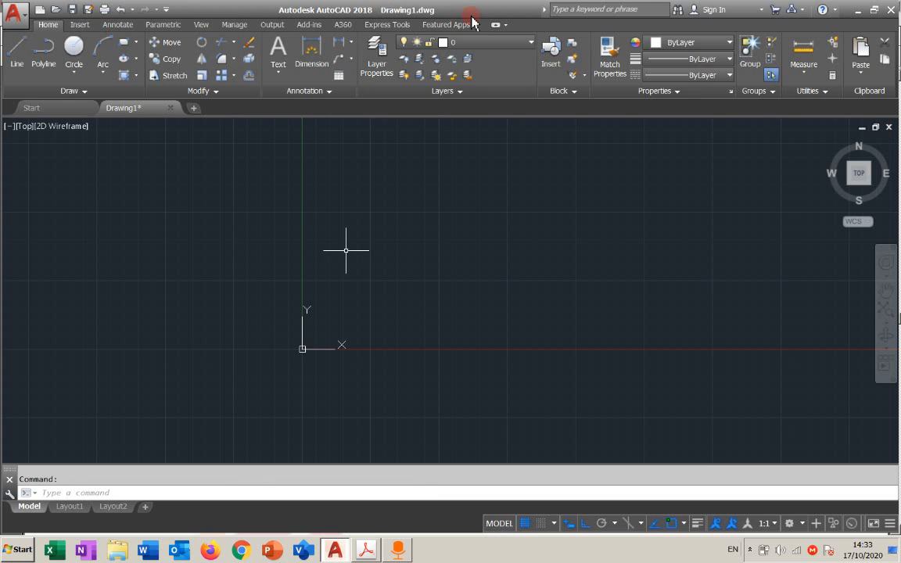
left_click_drag(472, 16, 227, 12)
mouse_move(527, 4)
left_mouse_down()
mouse_move(687, 3)
mouse_move(727, 12)
mouse_move(649, 8)
mouse_move(694, 12)
left_mouse_up()
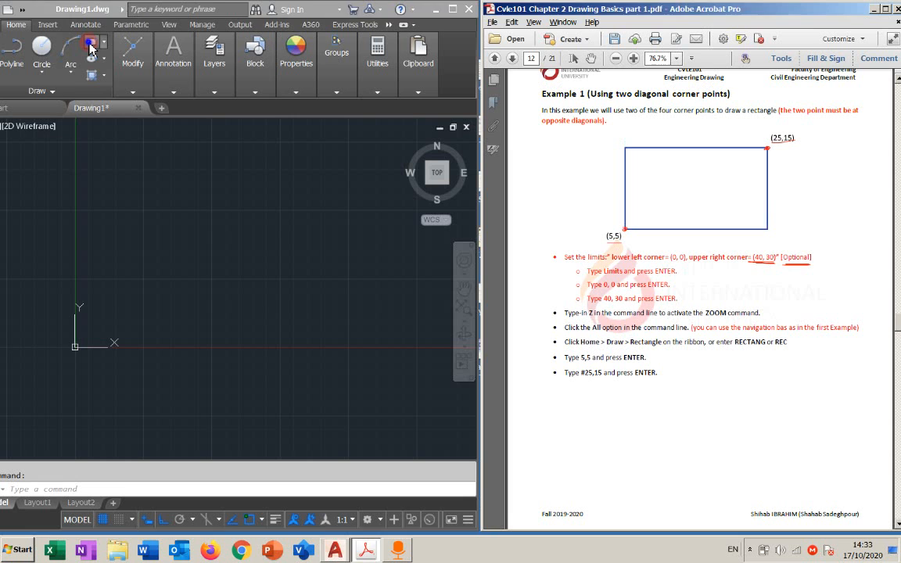
left_click(90, 44)
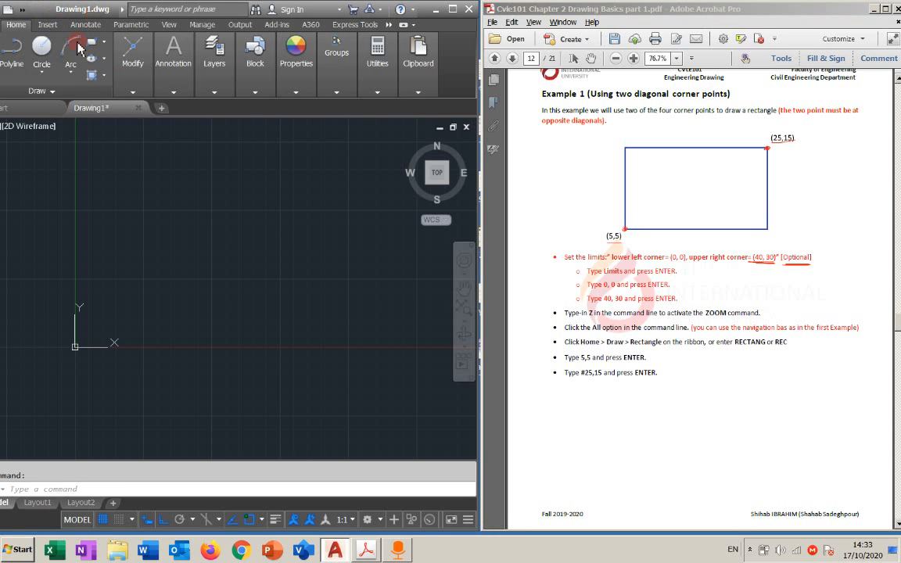
key("Escape")
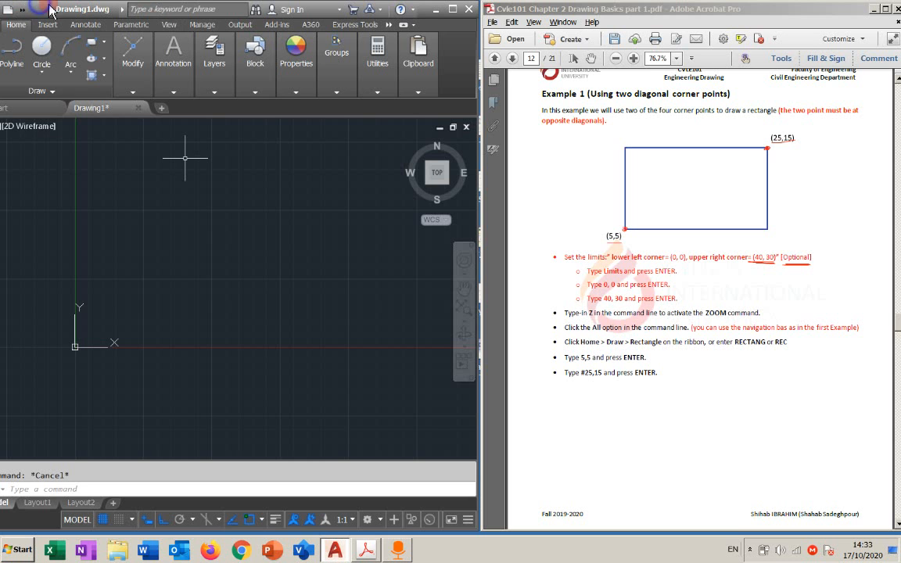
left_click_drag(478, 47, 514, 46)
left_click_drag(113, 12, 98, 14)
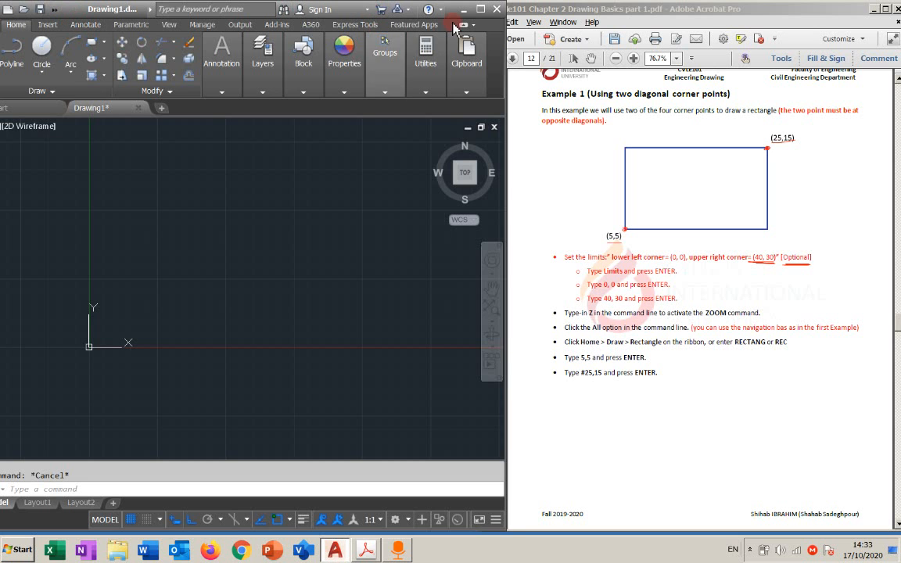
left_click_drag(452, 11, 484, 10)
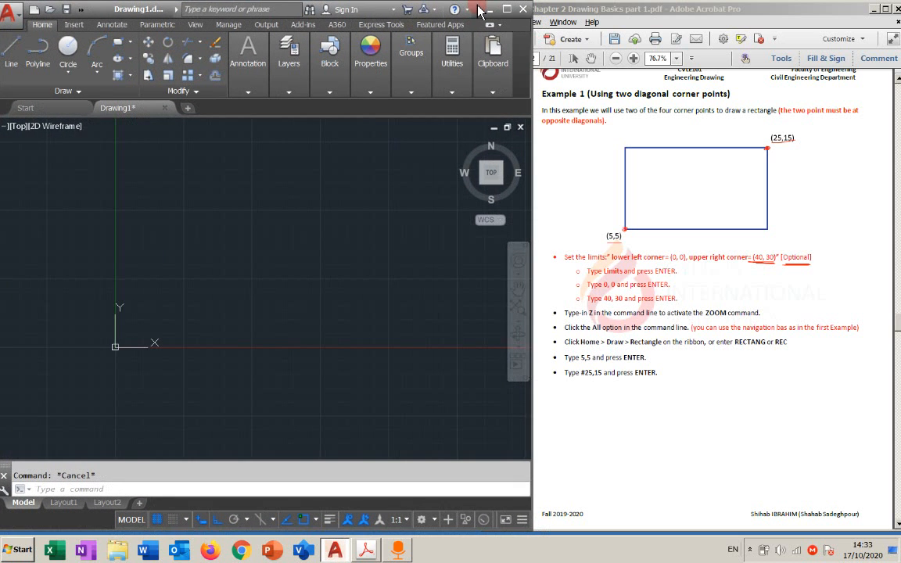
left_click(648, 17)
left_click_drag(647, 17, 687, 19)
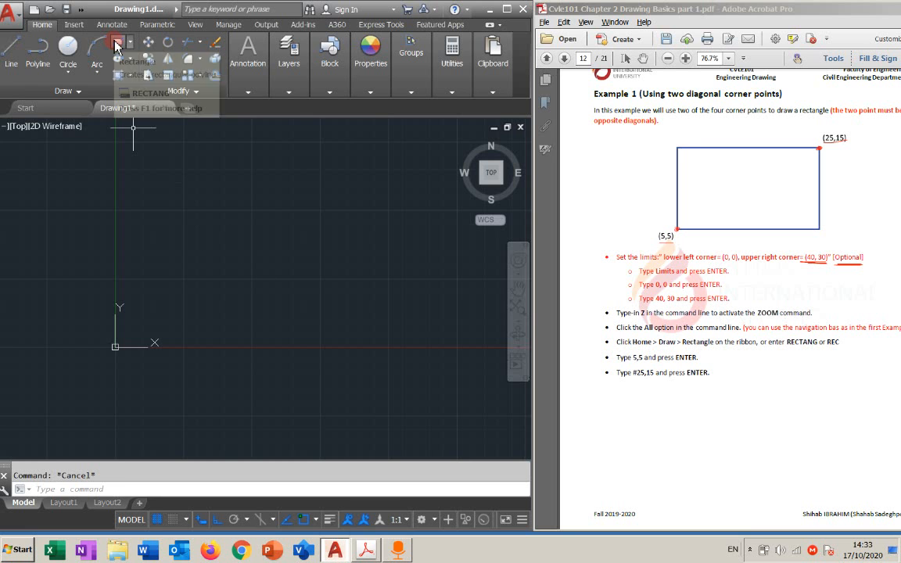
left_click(115, 44)
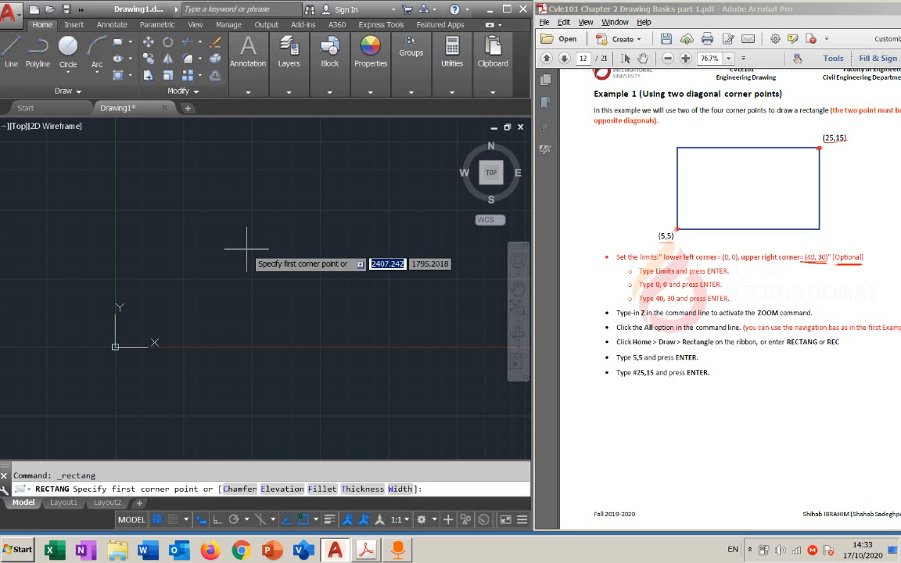
key("Escape")
type("rec")
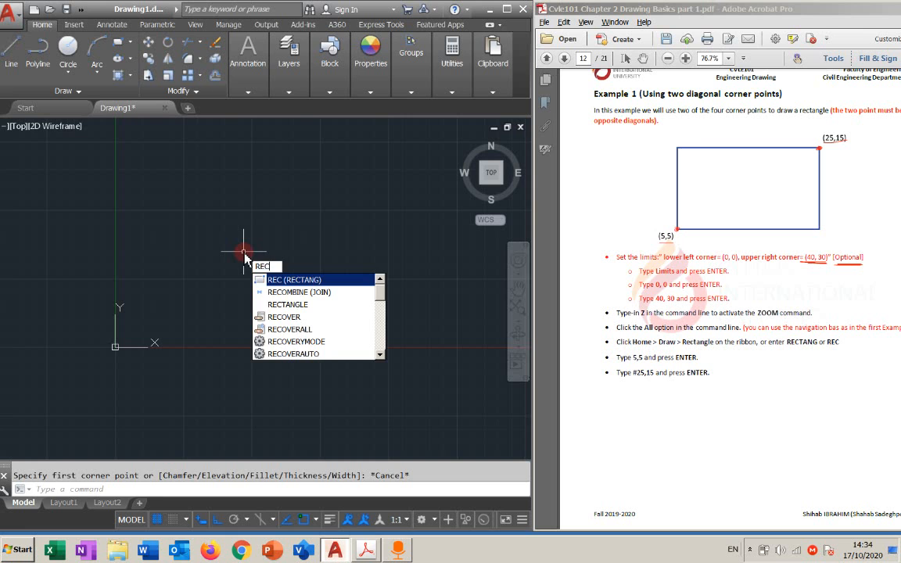
key("Return")
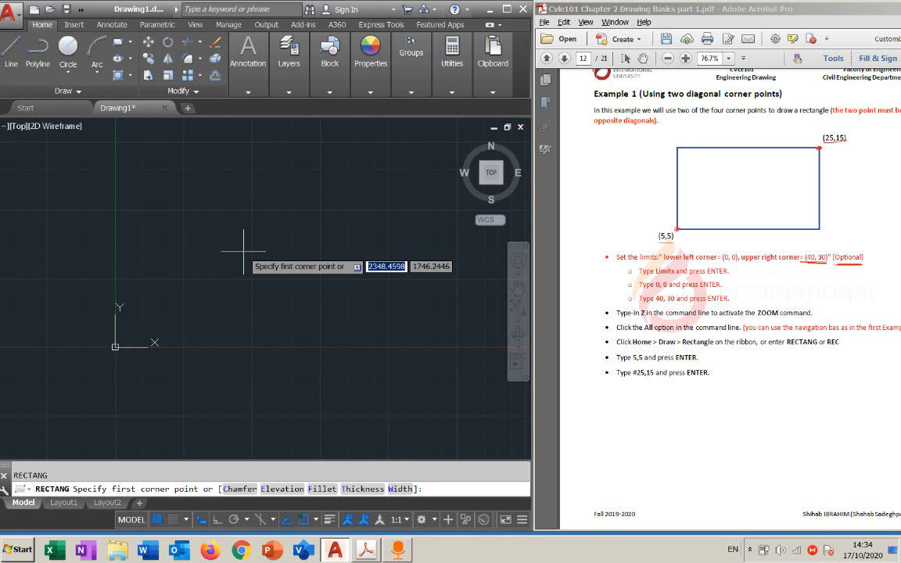
type("5")
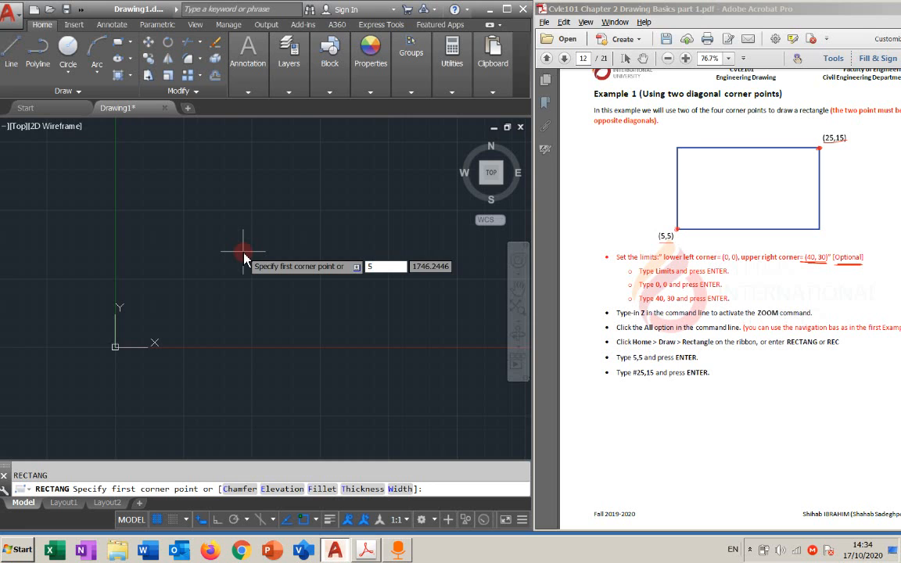
type(",")
type("5")
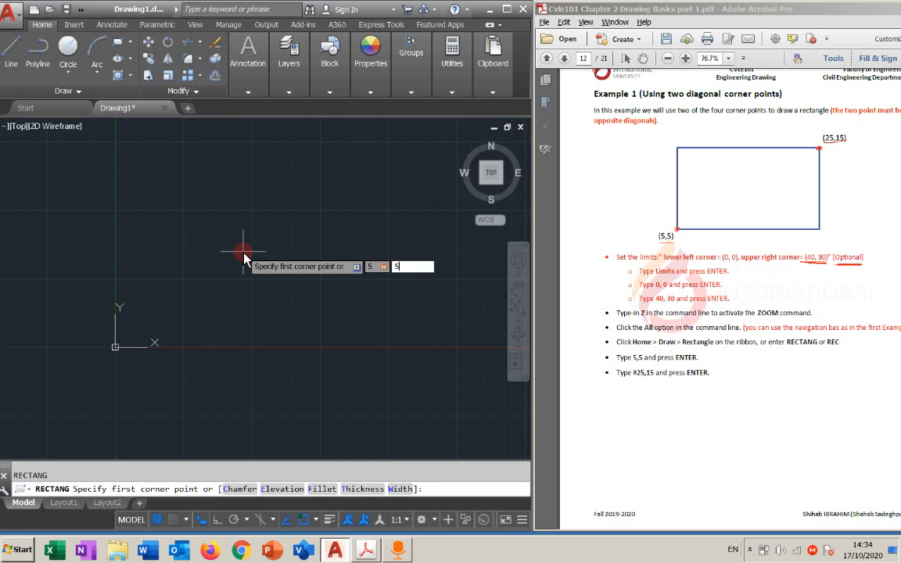
key("Return")
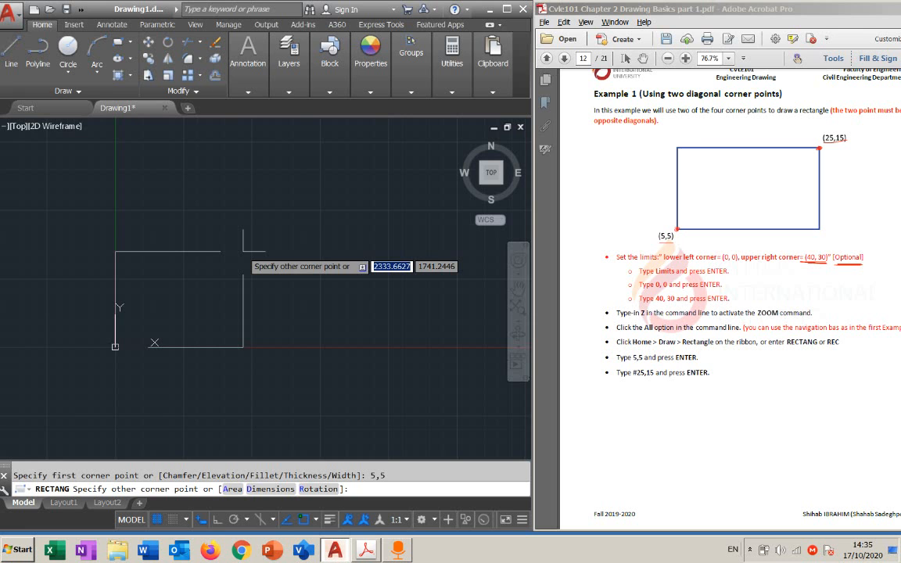
type("#")
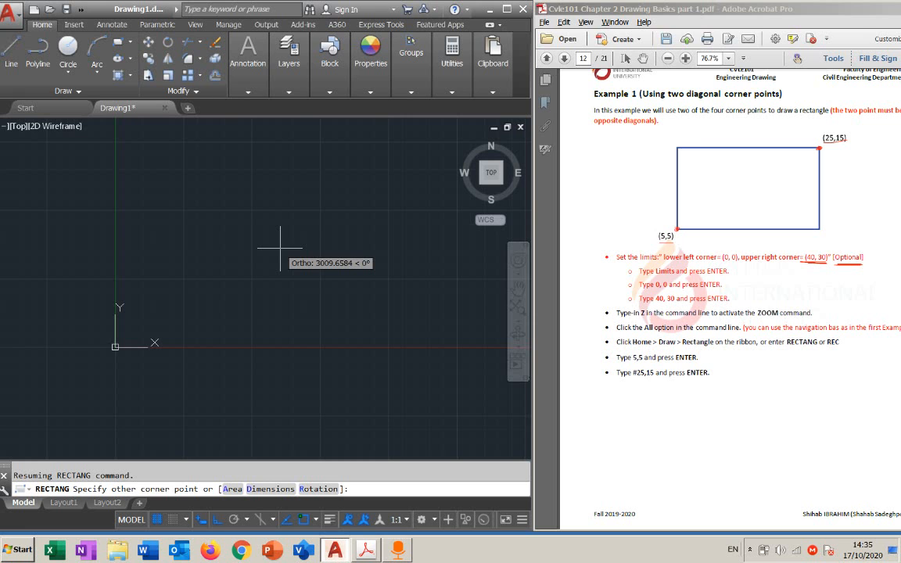
type("25")
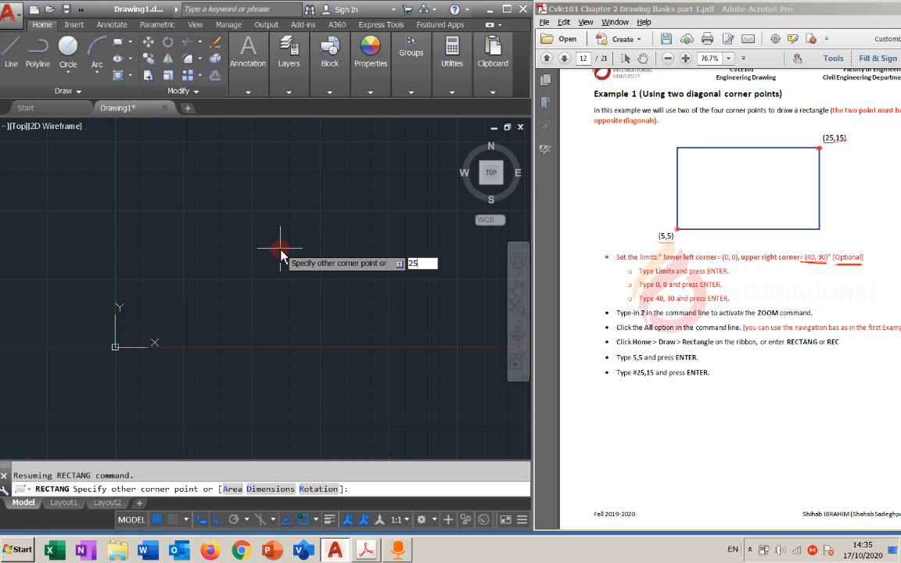
type(",")
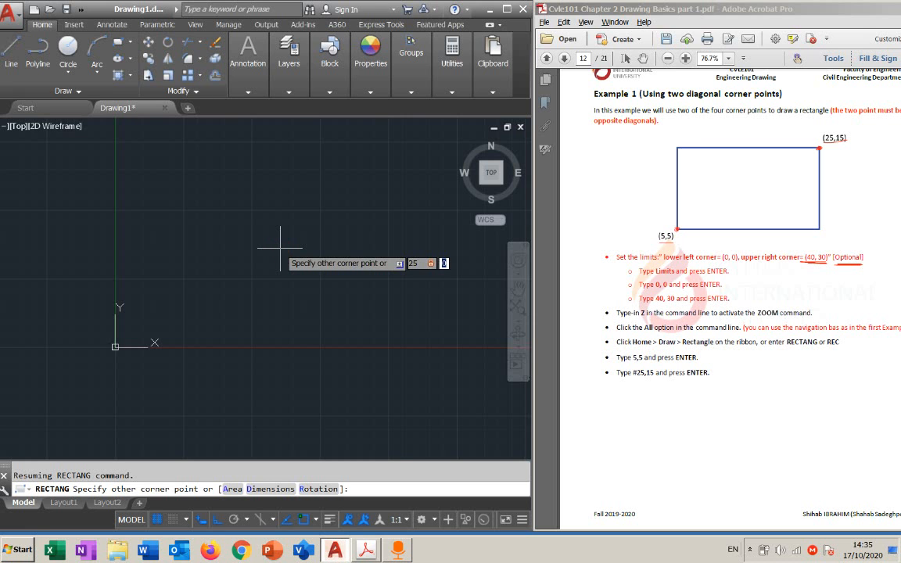
type("15")
left_click(280, 251)
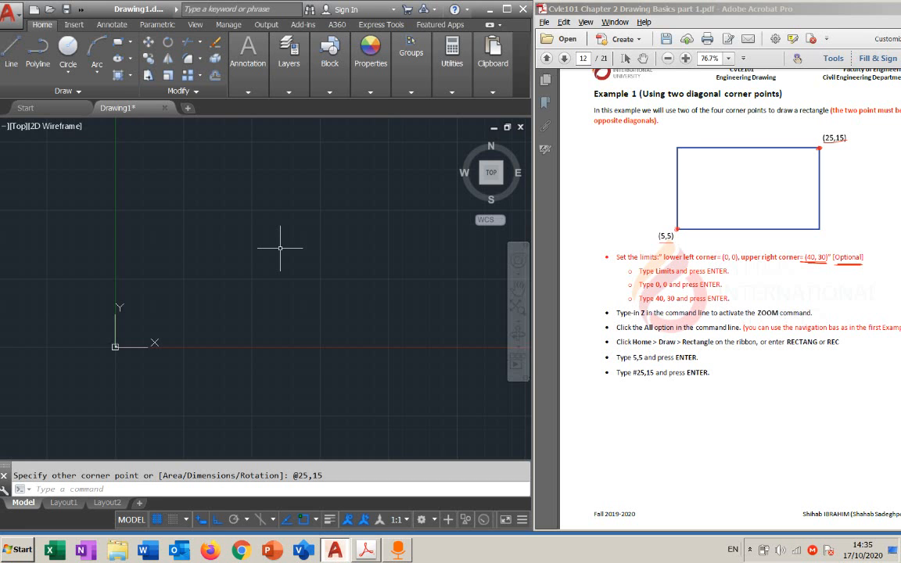
Zoom to the drawing extents and examine the rectangle in relation to the origin
left_click(280, 249)
type("Z")
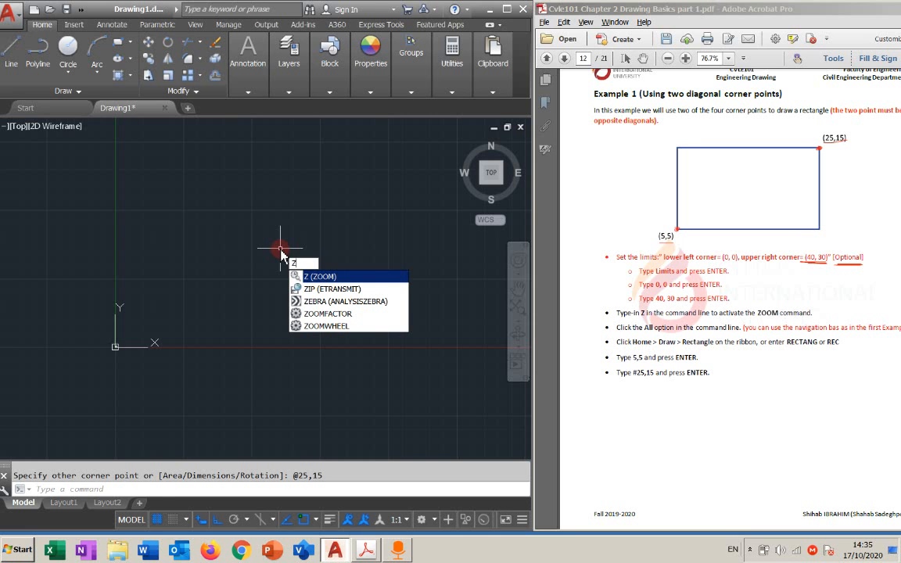
type("z")
key("Return")
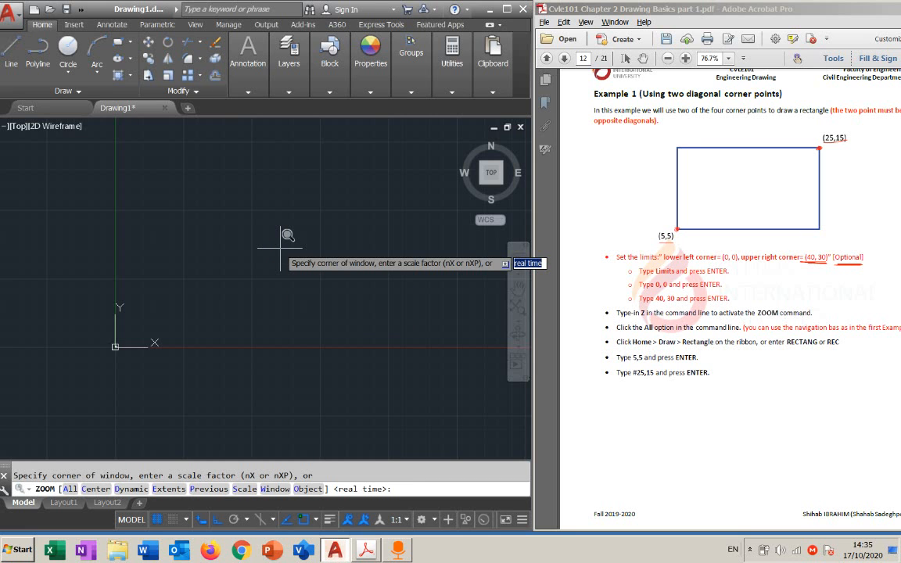
type("e")
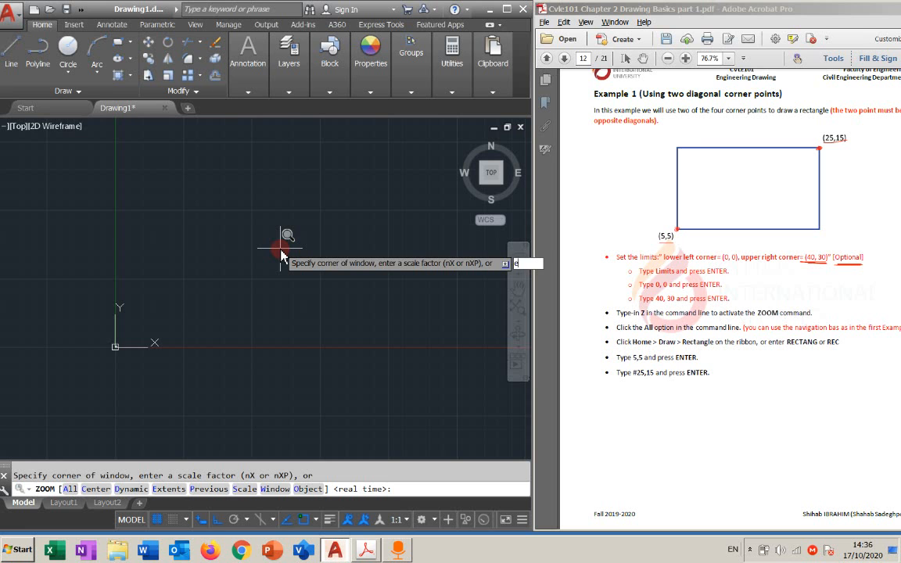
key("Return")
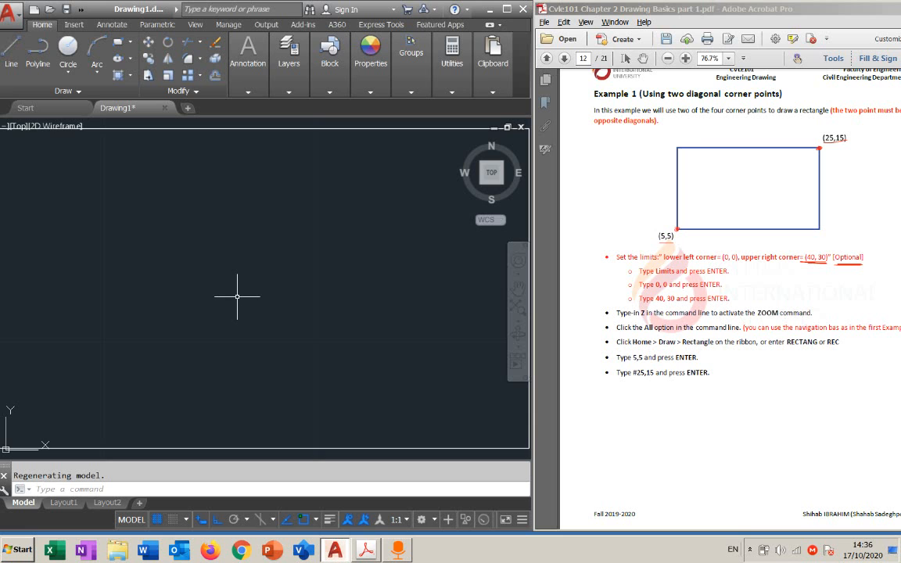
scroll(237, 296, "down", 4)
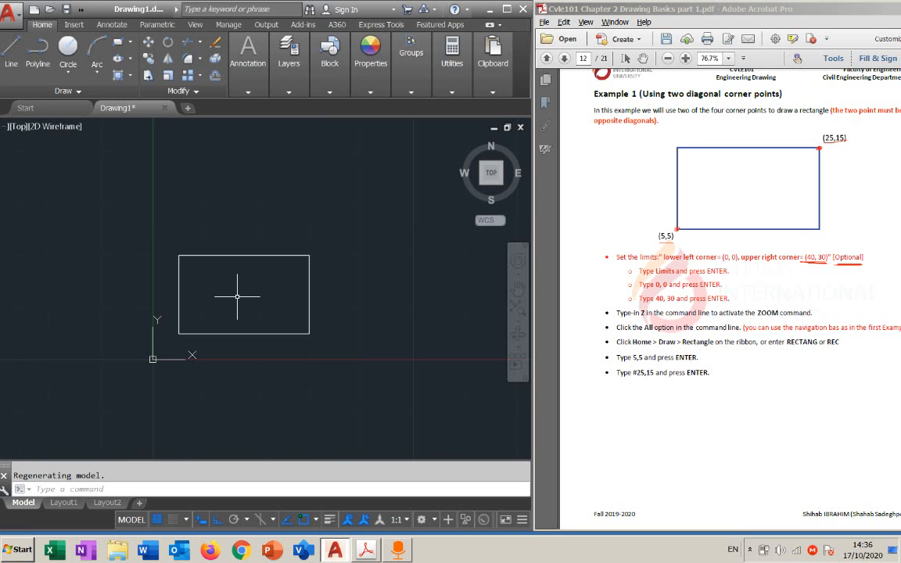
scroll(237, 297, "up", 3)
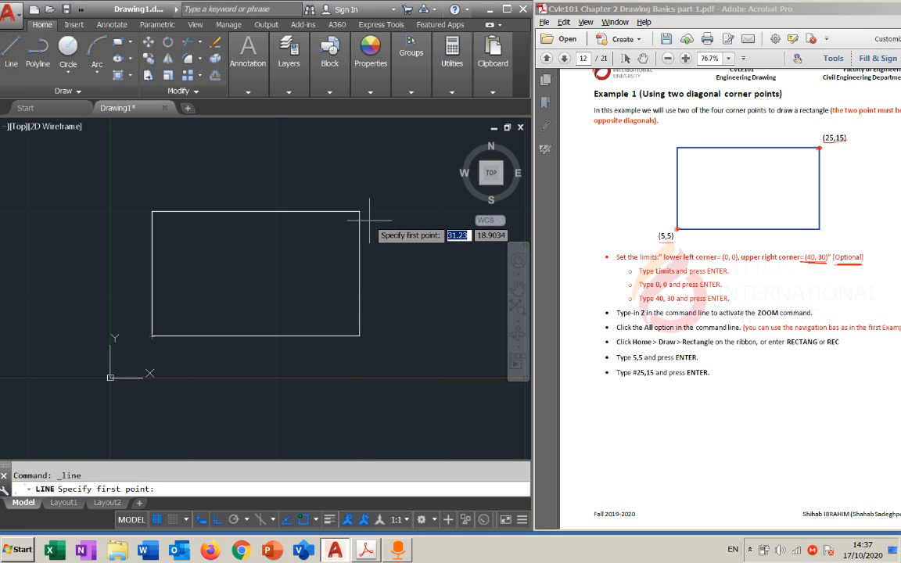
Leave the Line command and erase the rectangle drawn with relative coordinates
key("Escape")
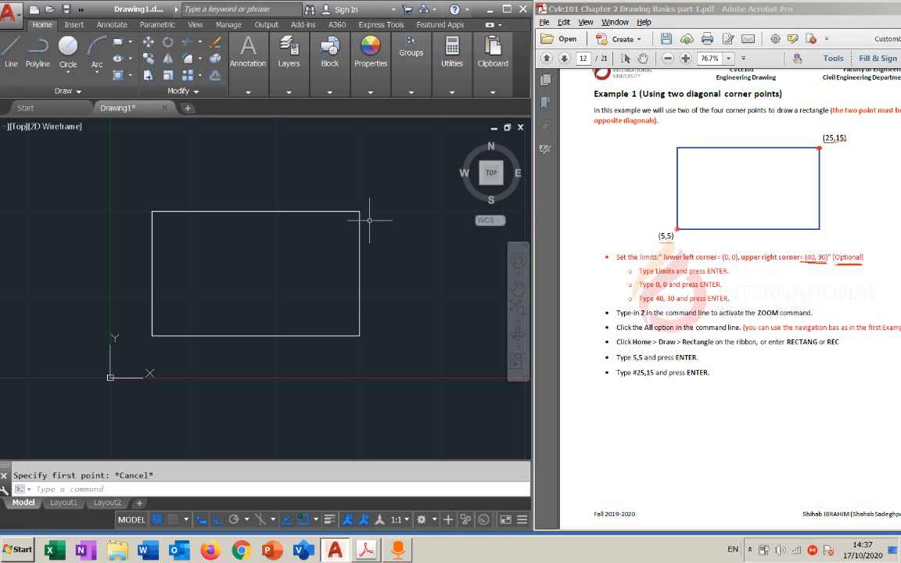
left_click(358, 219)
key("Delete")
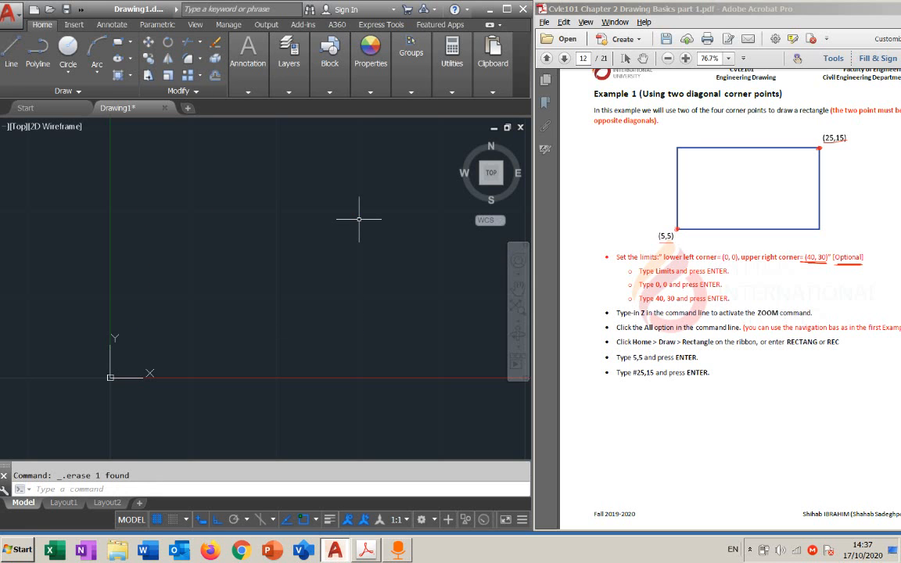
Draw a rectangle from first corner 5,5 to the opposite corner at absolute coordinates #25,15
left_click(121, 43)
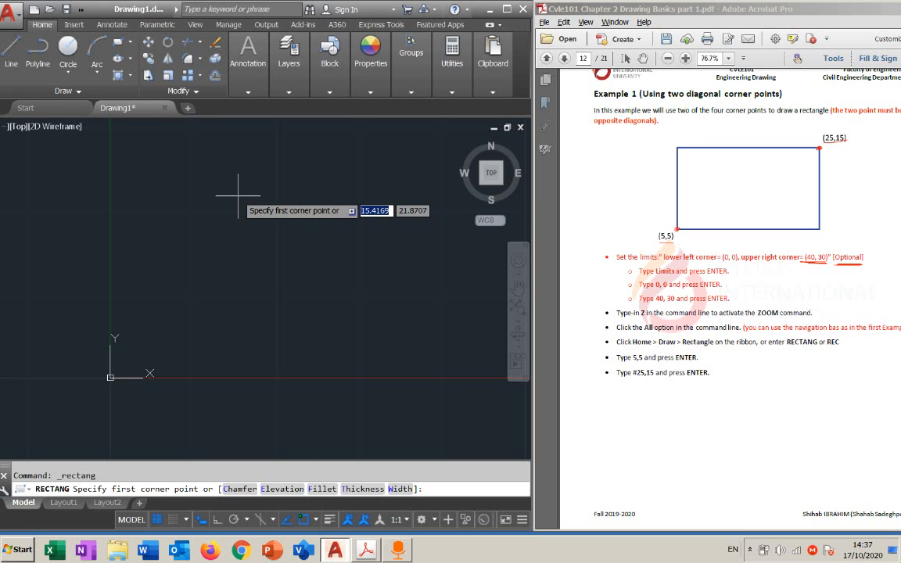
type("5,5")
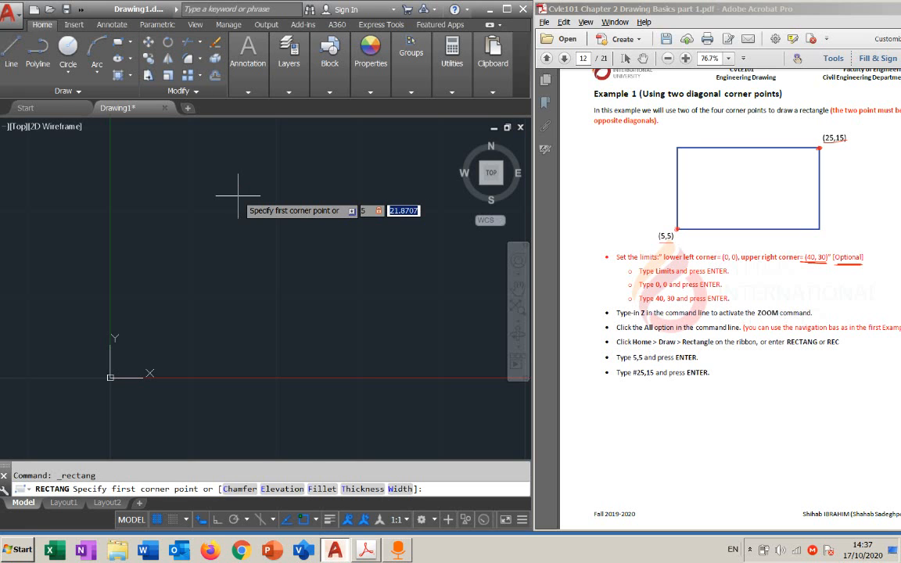
key("Return")
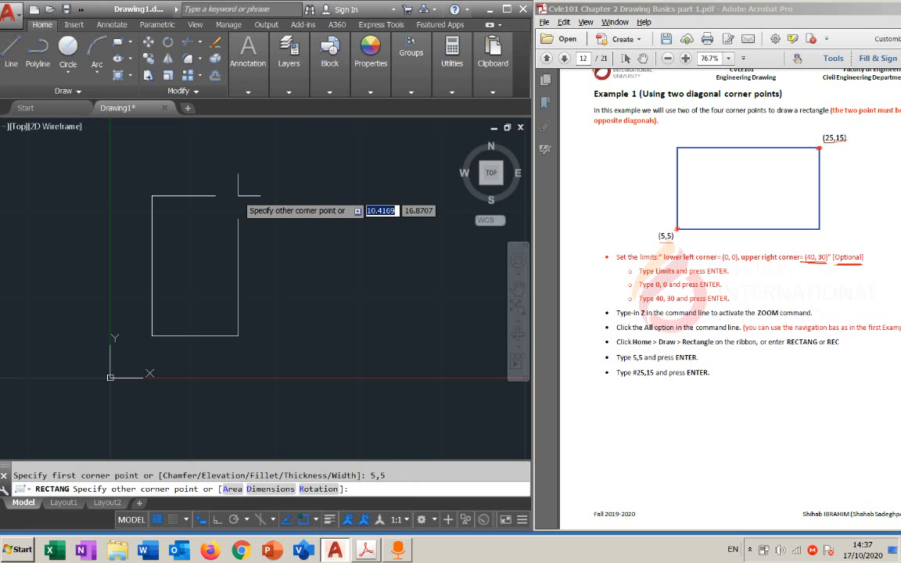
type("#")
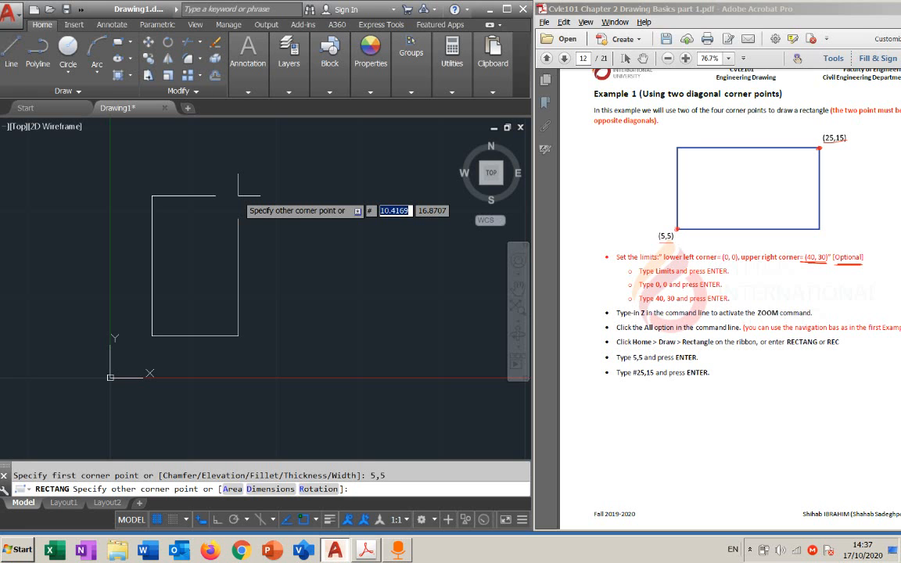
type("25")
key("Tab")
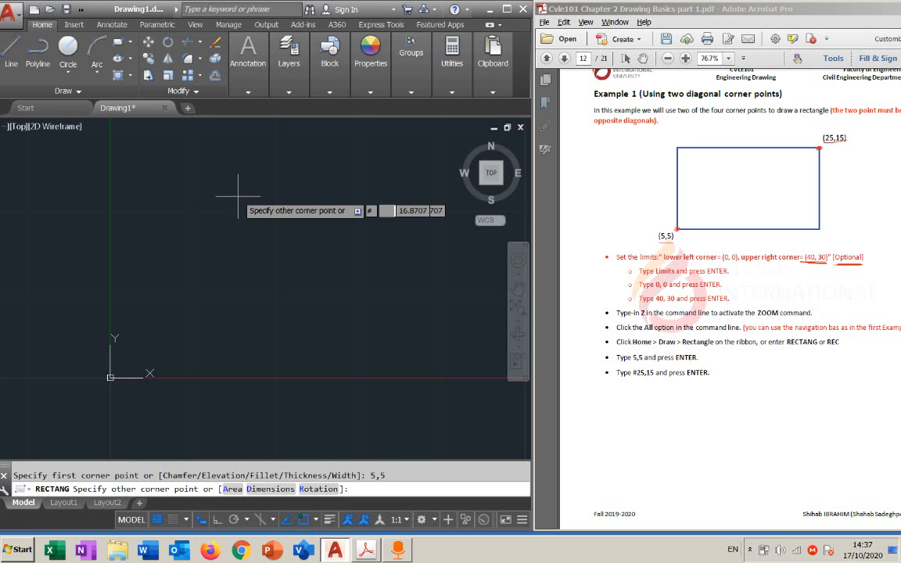
type("15")
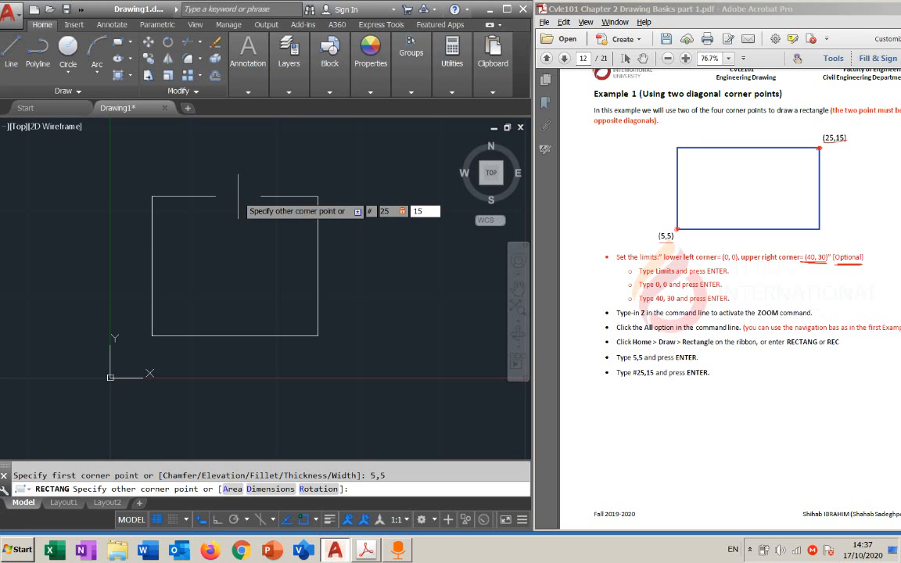
key("Return")
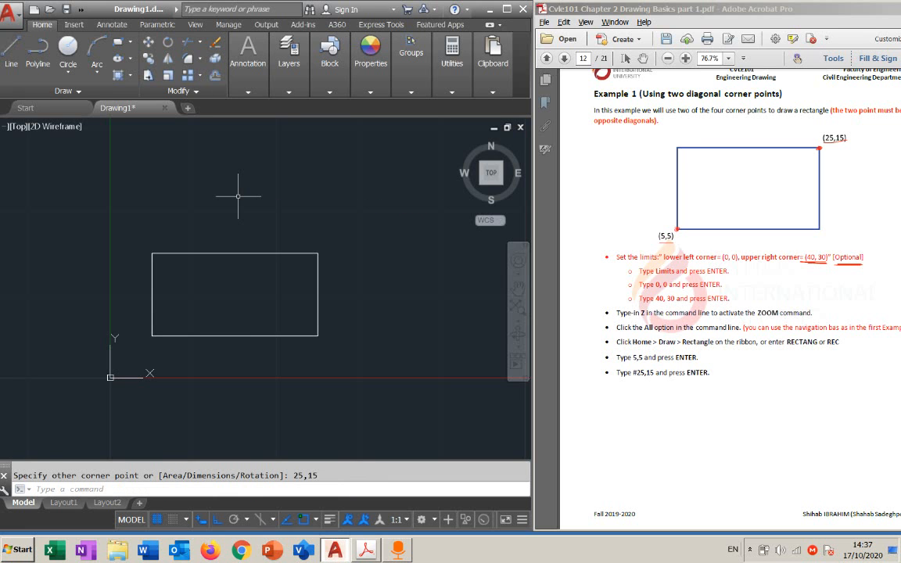
Examine the new rectangle and its corner positions at different magnifications, using the Line command's point prompt for coordinates
left_click(18, 57)
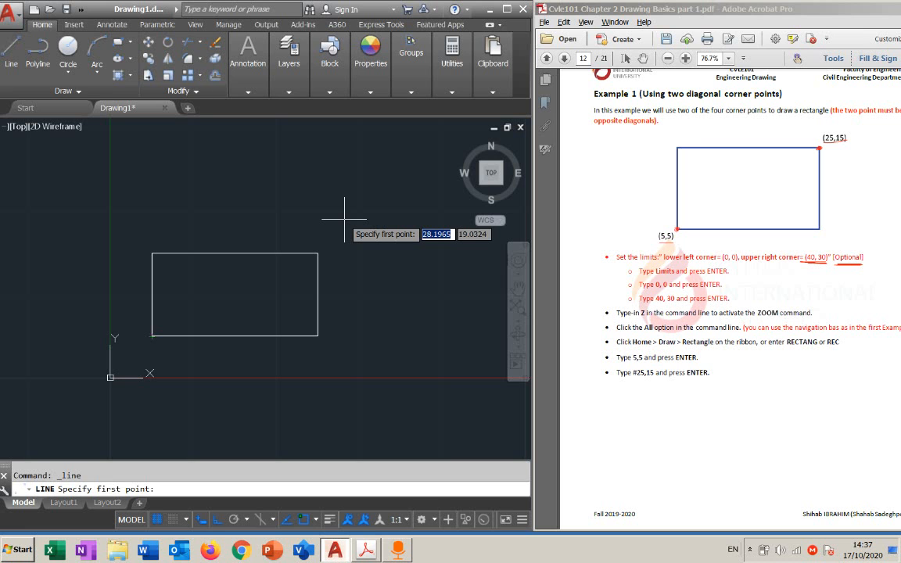
scroll(344, 220, "down", 2)
scroll(344, 219, "up", 5)
scroll(344, 220, "down", 3)
scroll(262, 302, "up", 1)
scroll(215, 305, "down", 3)
scroll(237, 312, "up", 5)
scroll(232, 307, "down", 4)
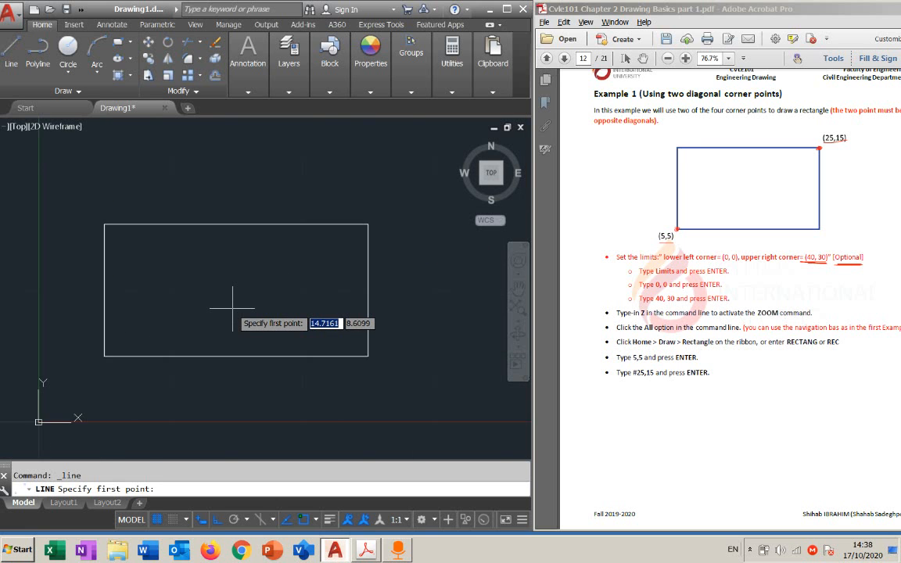
scroll(232, 307, "down", 2)
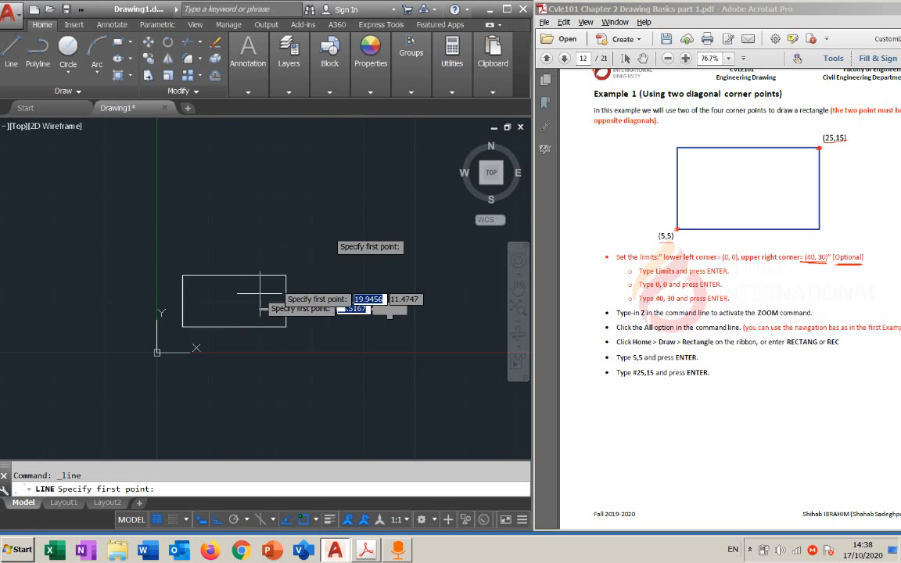
Leave the Line command and erase the rectangle drawn from absolute coordinates
key("Escape")
left_click(321, 217)
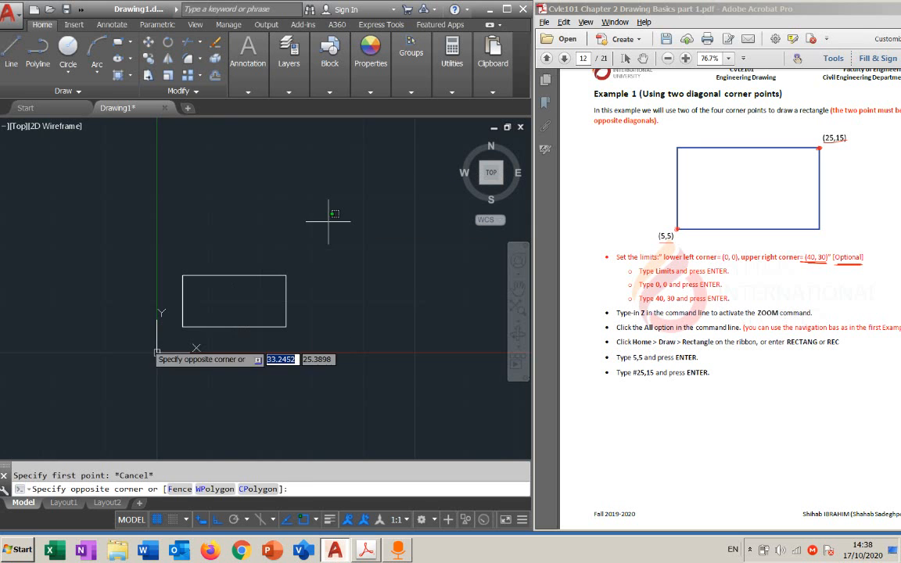
left_click(139, 370)
key("Delete")
Set the drawing limits to lower left corner 0,0 and upper right corner 40,30
scroll(209, 320, "down", 5)
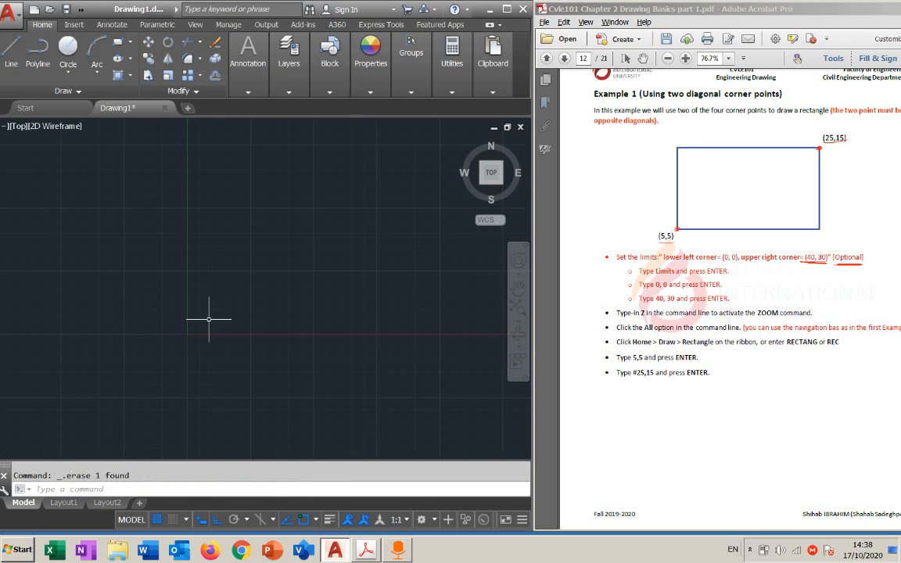
scroll(267, 314, "down", 5)
mouse_move(317, 303)
middle_mouse_down()
mouse_move(360, 294)
mouse_move(133, 349)
middle_mouse_up()
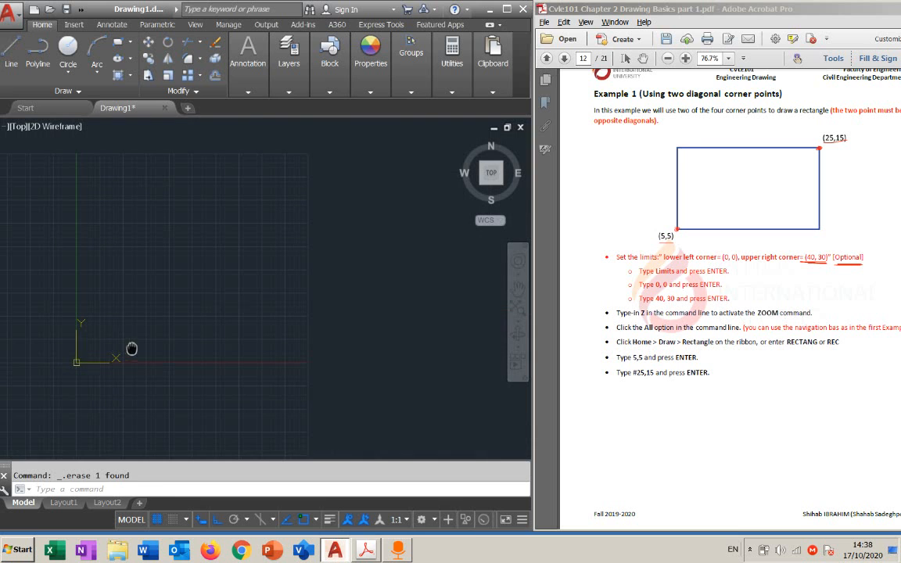
type("limits")
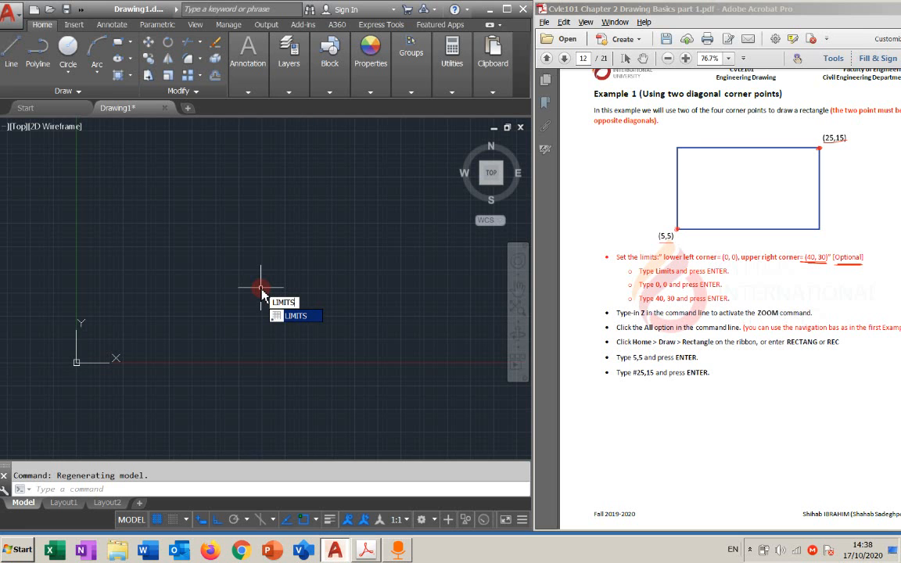
key("Return")
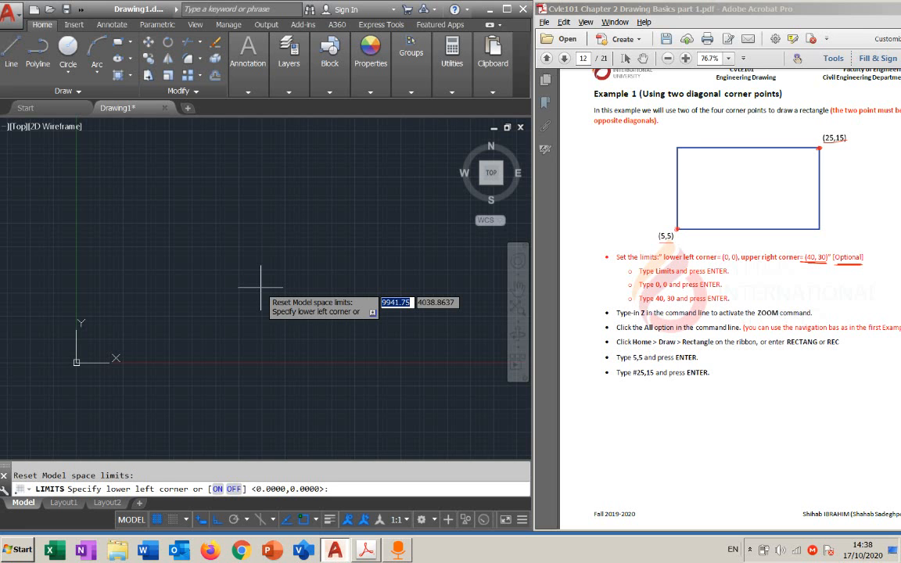
type("0,0")
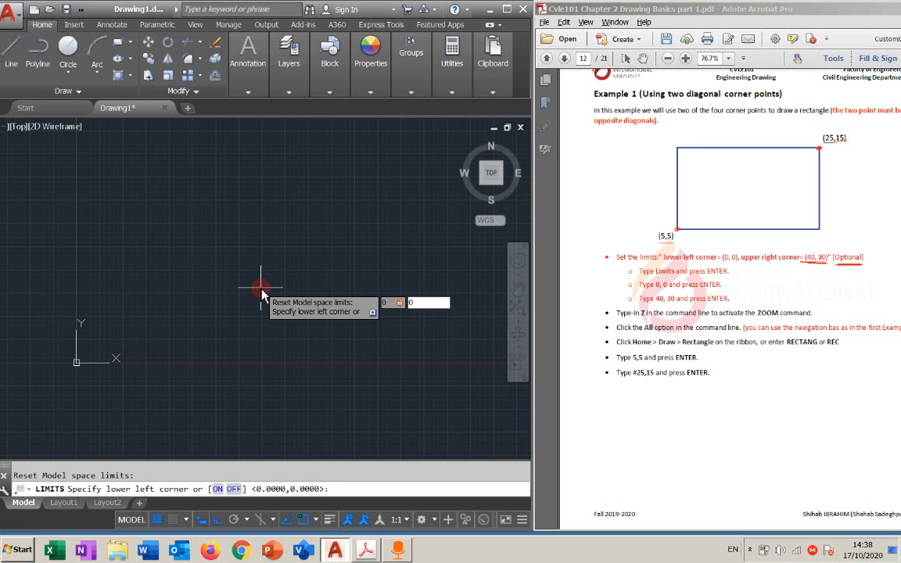
key("Return")
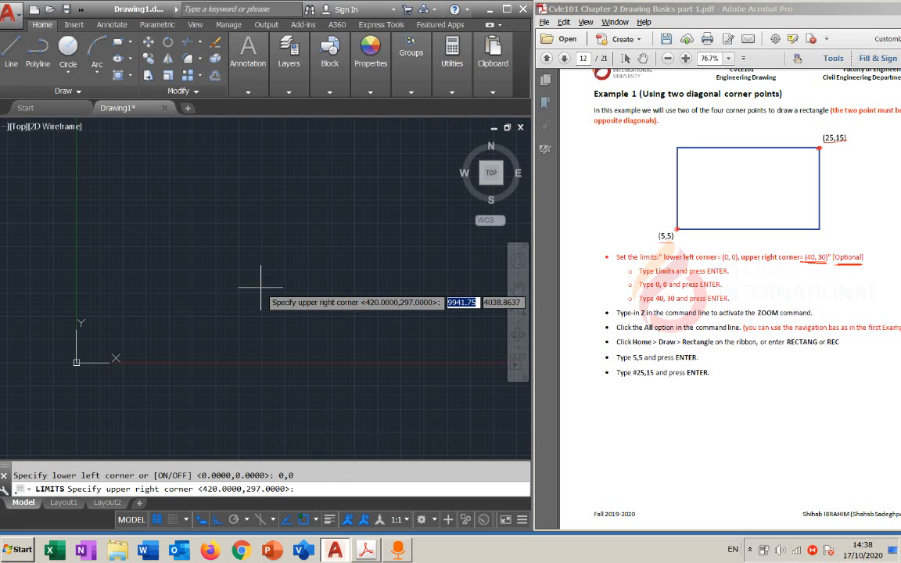
type("40")
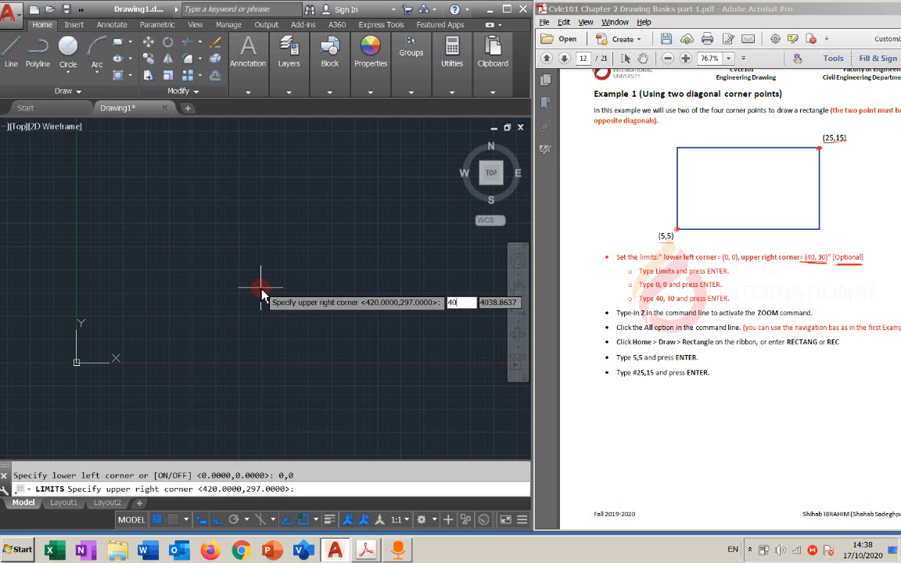
type(",30")
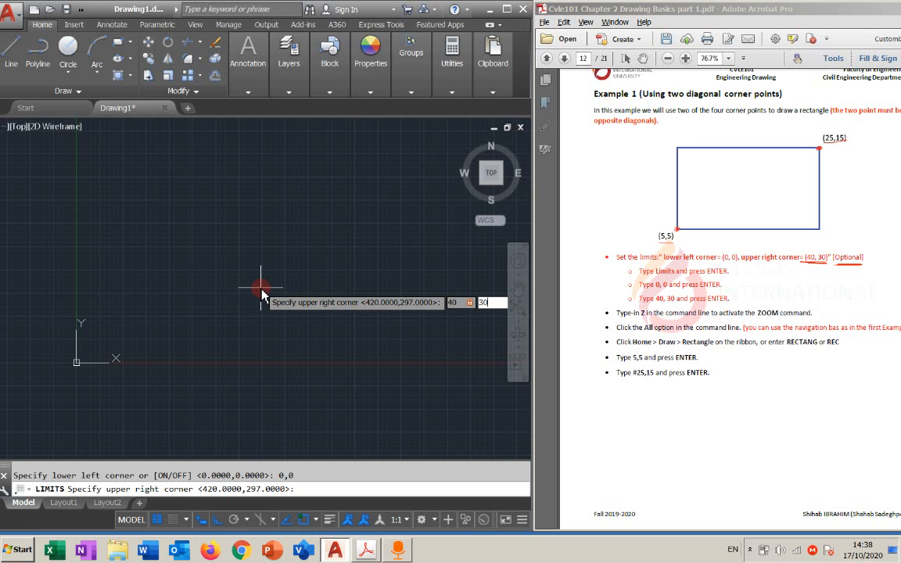
key("Return")
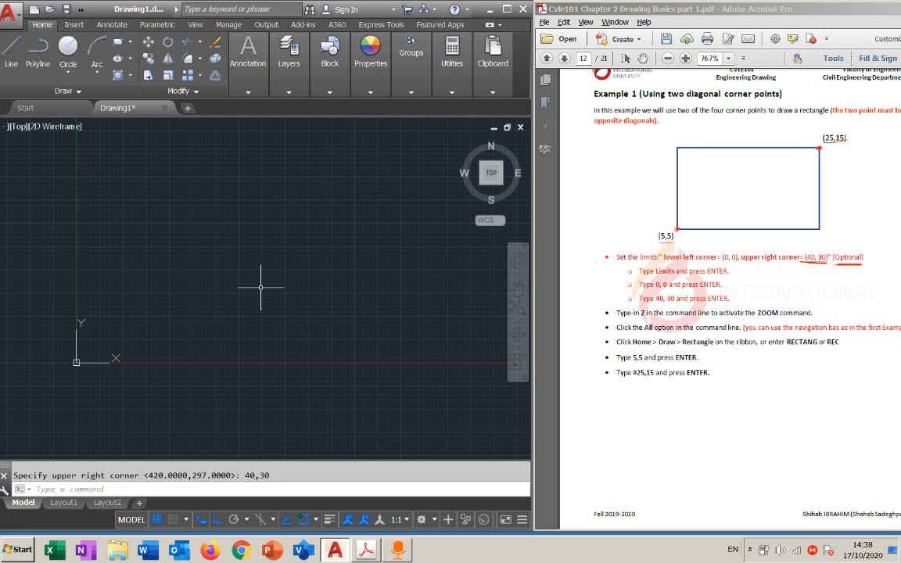
Zoom with the All option to fit the drawing limits in the view
type("Z")
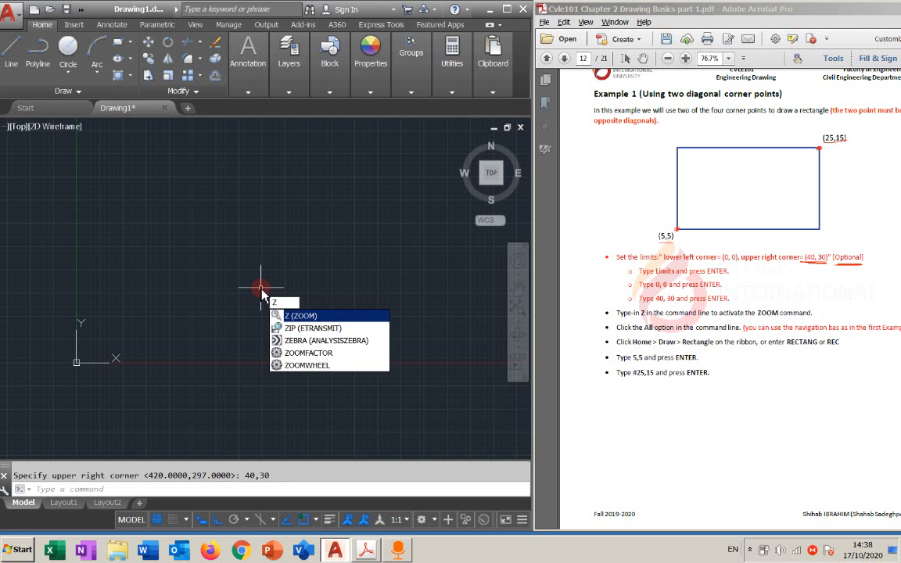
key("Return")
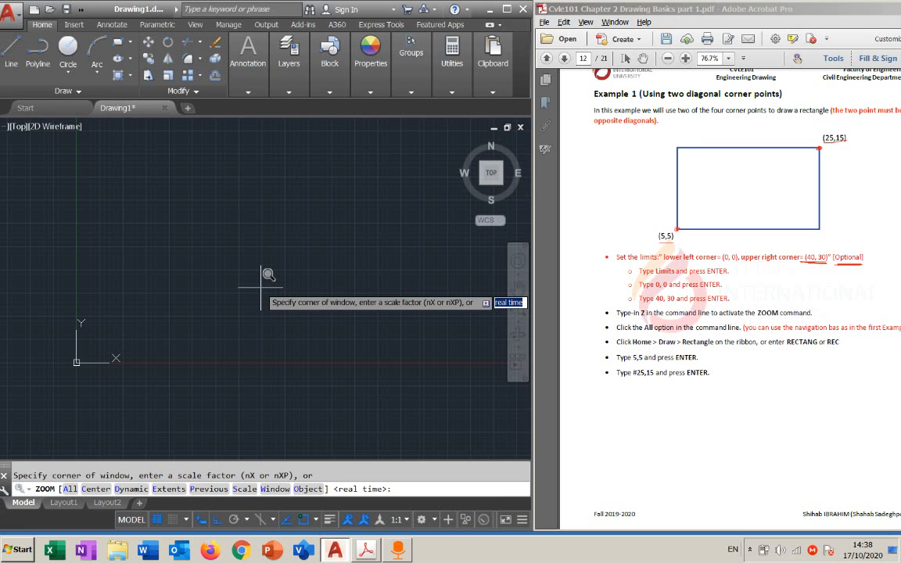
type("a")
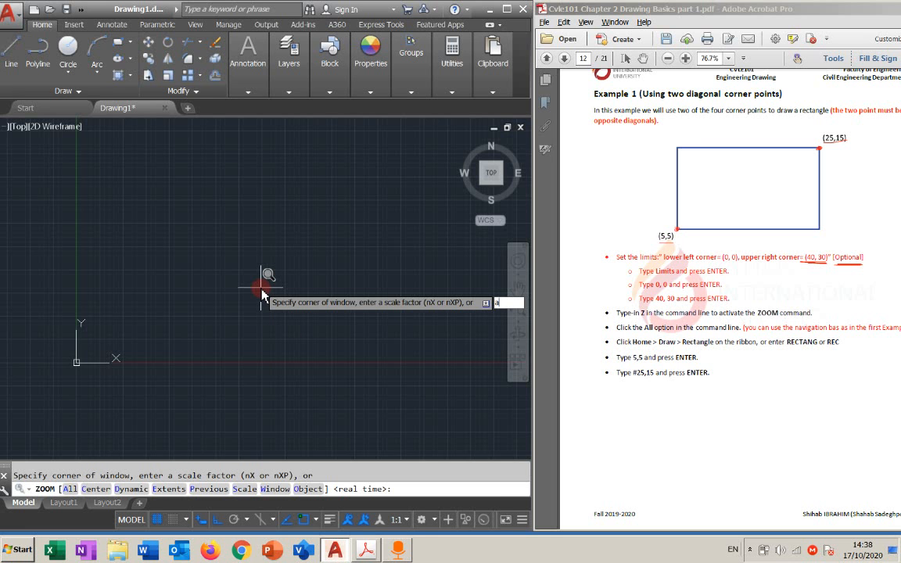
key("Return")
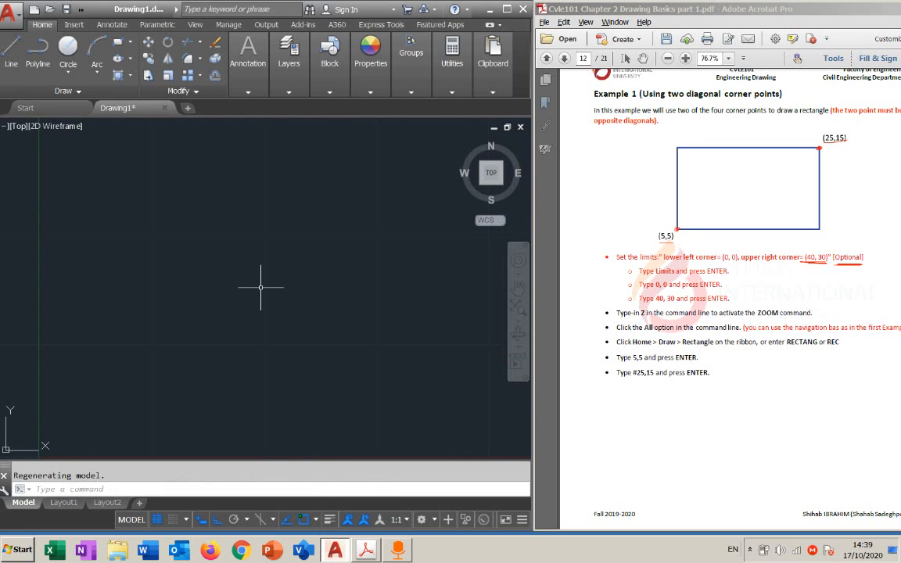
Draw a rectangle from first corner 5,5 to the opposite corner at absolute coordinates #25,15 within the drawing limits
type("REC")
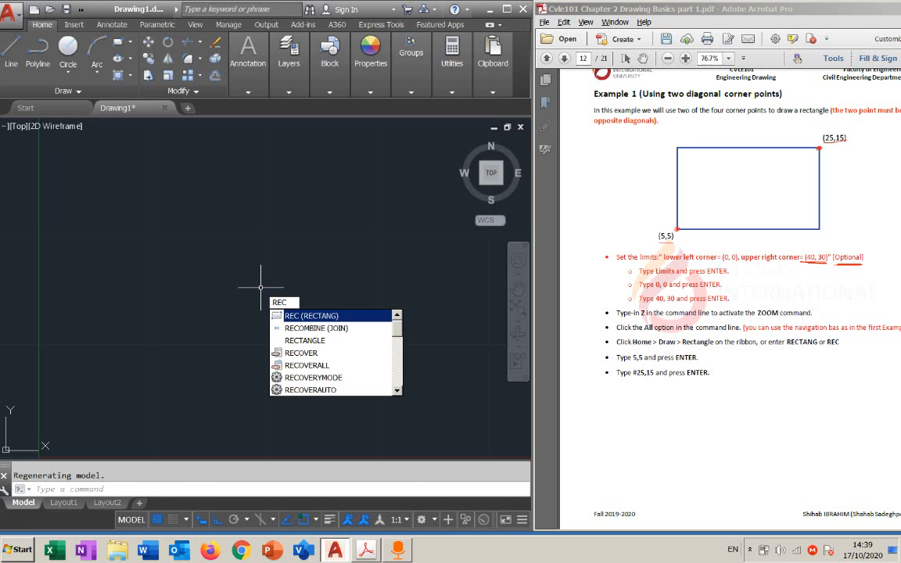
key("Return")
type("5,5")
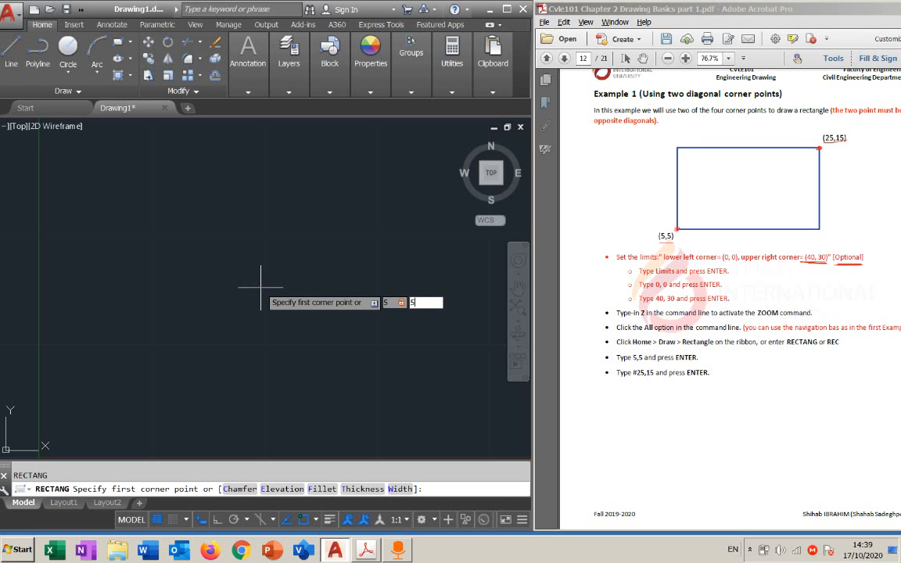
key("Return")
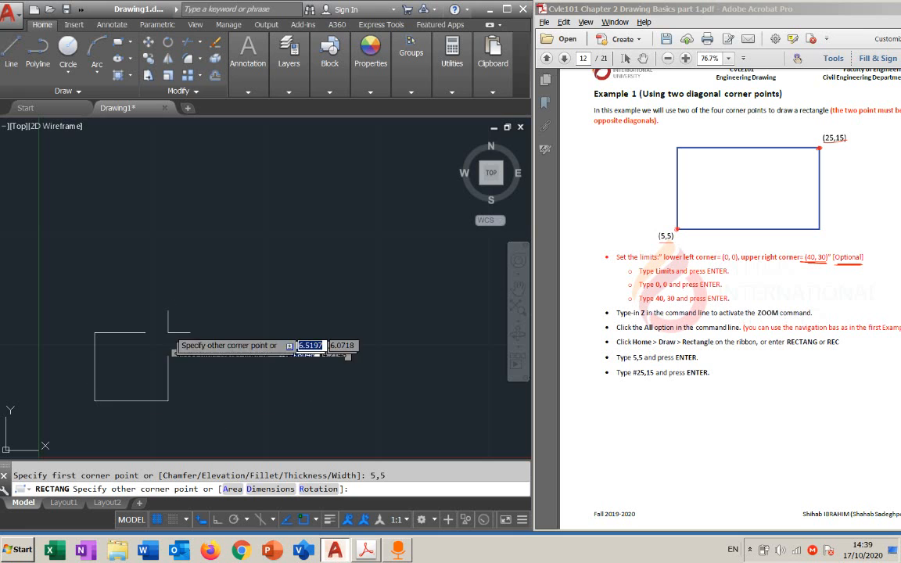
type("#")
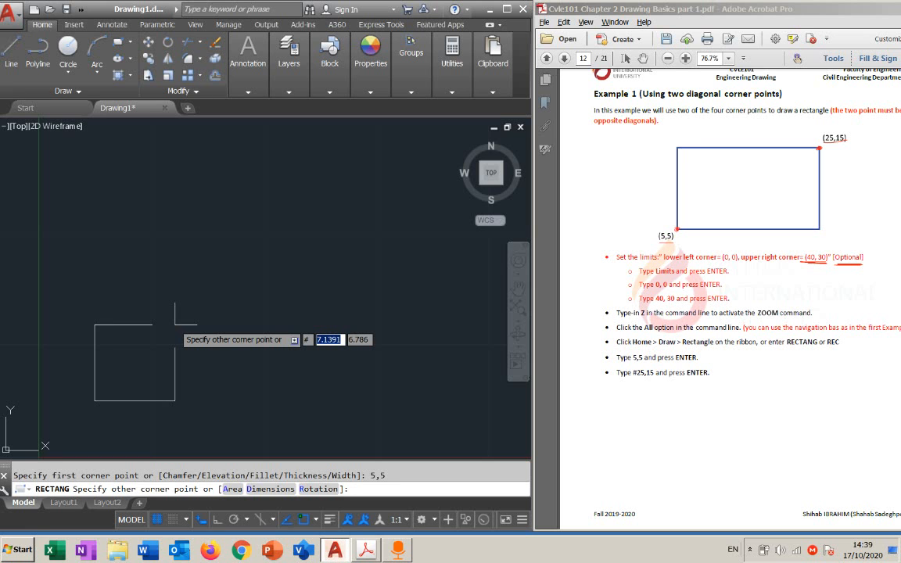
type("25,15")
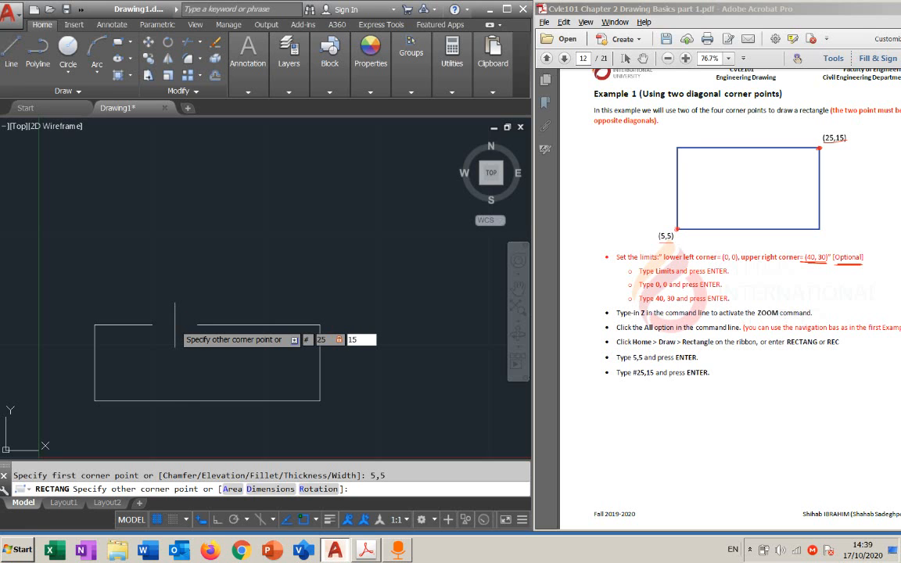
key("Return")
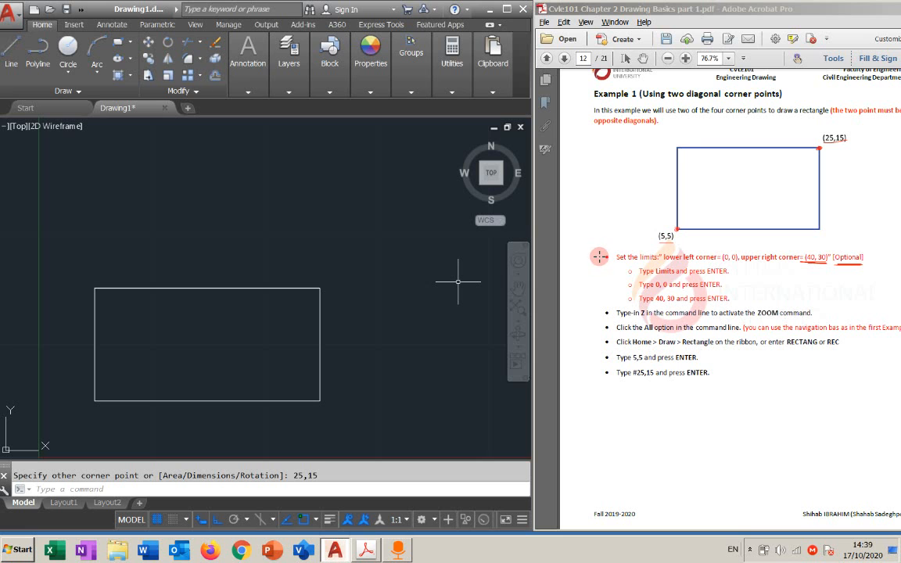
Switch to the Acrobat handout and draw a freehand bracket alongside the limits and zoom instructions
mouse_move(592, 256)
left_mouse_down()
mouse_move(599, 336)
mouse_move(634, 333)
left_mouse_up()
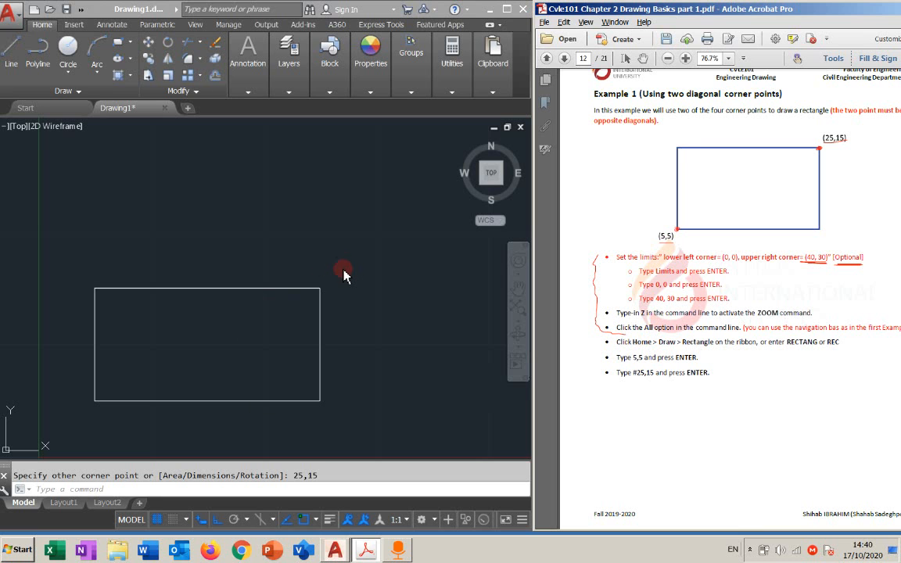
Return to AutoCAD and erase the rectangle drawn within the limits
left_click(319, 296)
key("Delete")
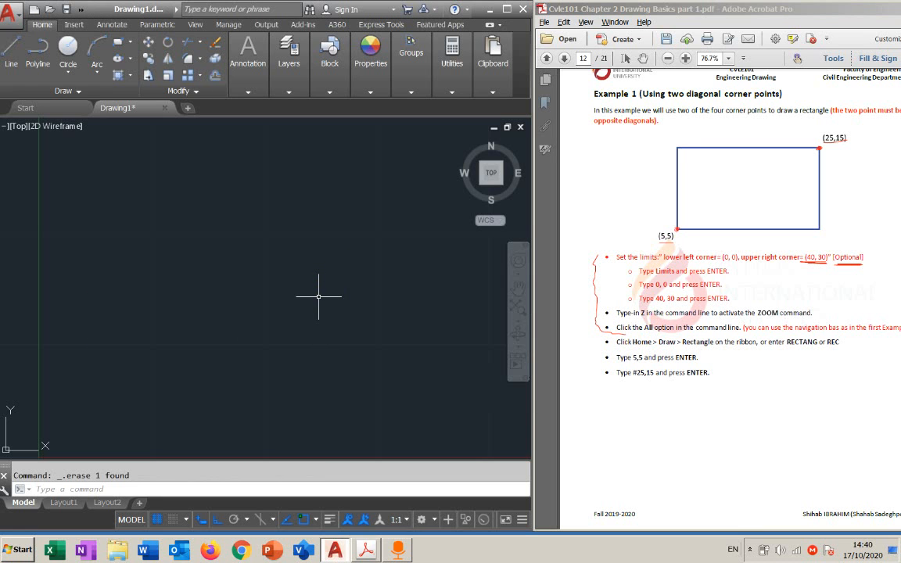
scroll(321, 282, "down", 6)
scroll(322, 278, "down", 4)
middle_click_drag(404, 252, 275, 268)
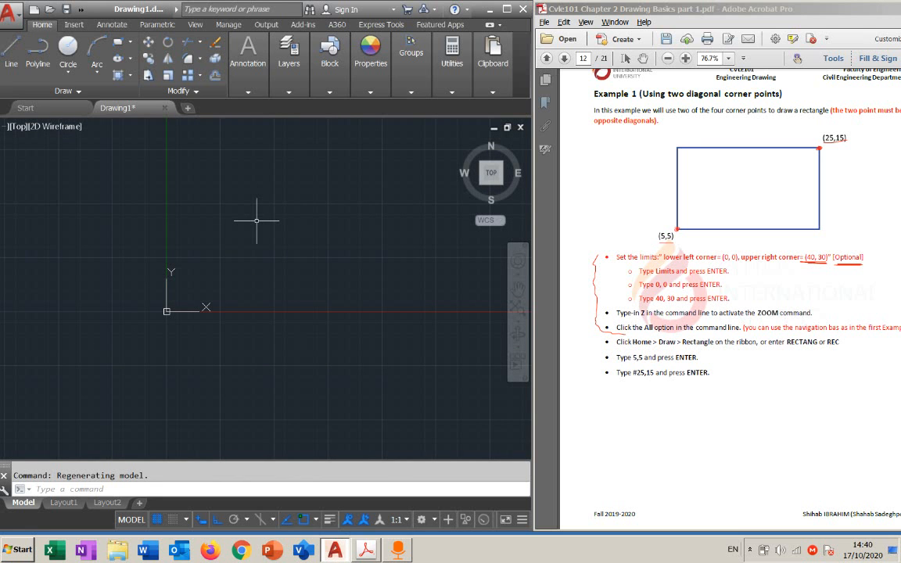
left_click(118, 42)
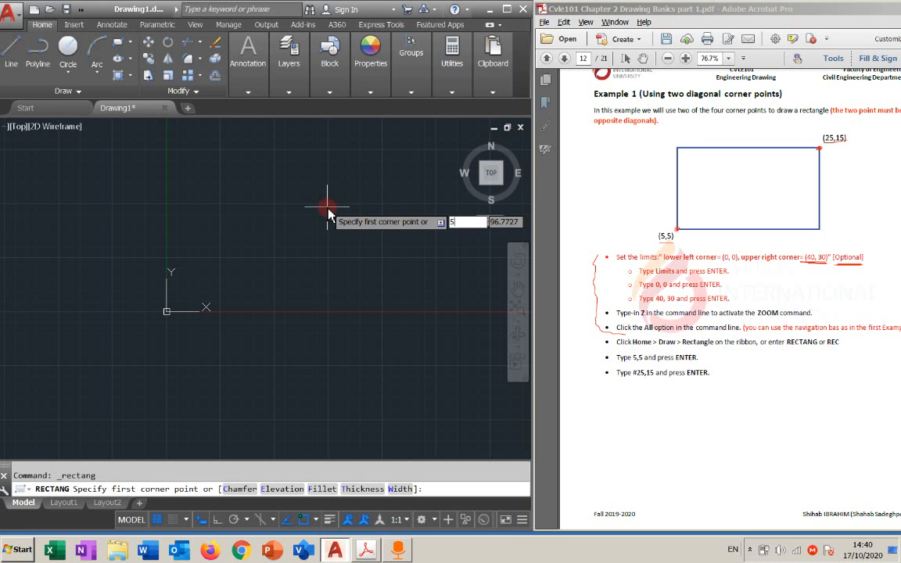
type("5,")
type("5")
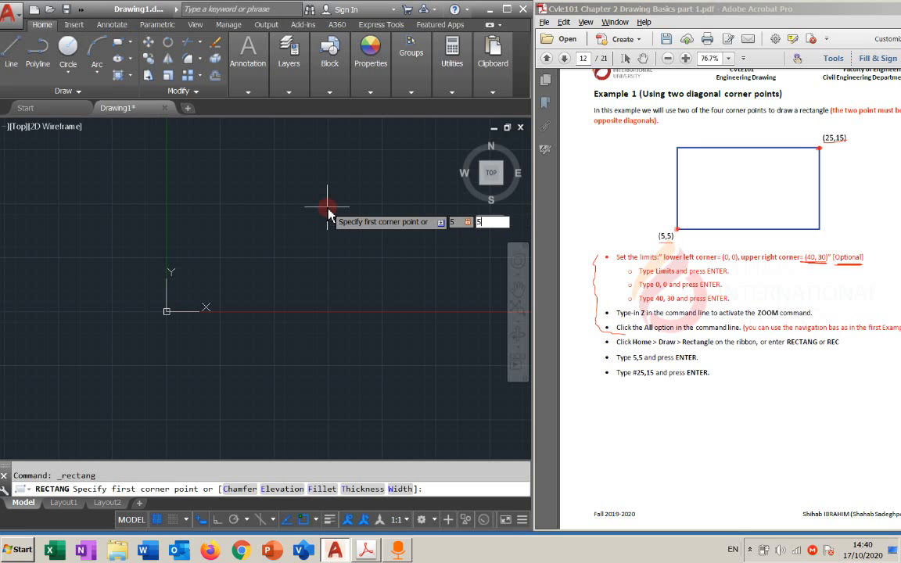
key("Return")
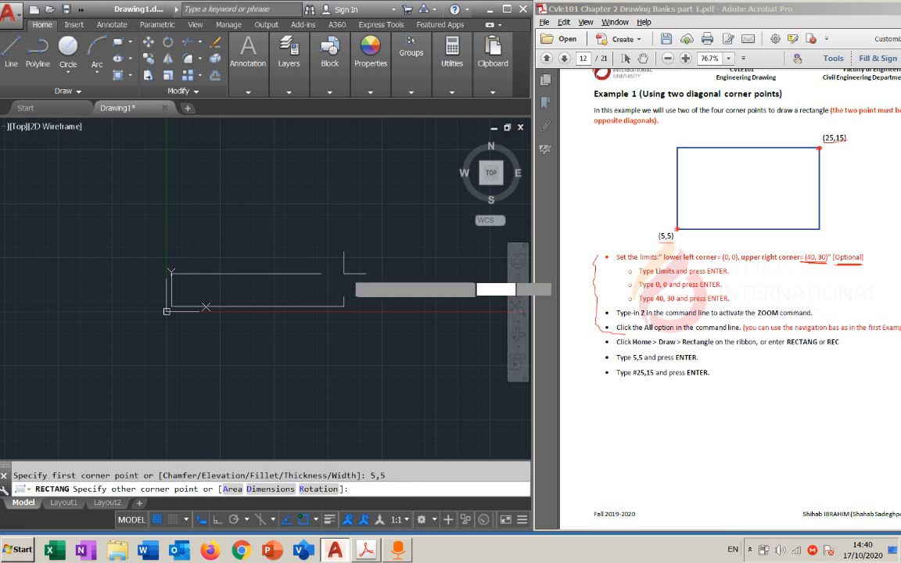
scroll(316, 251, "down", 1)
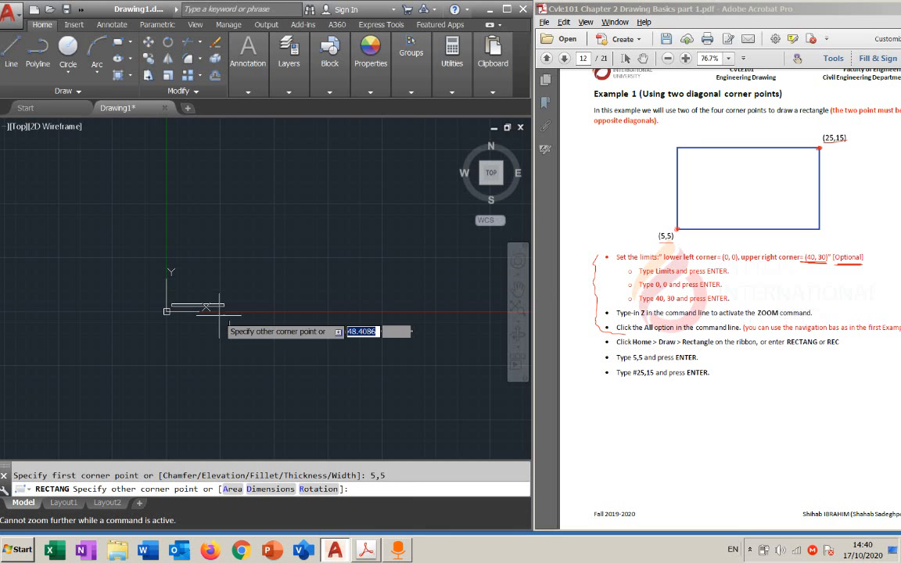
key("Escape")
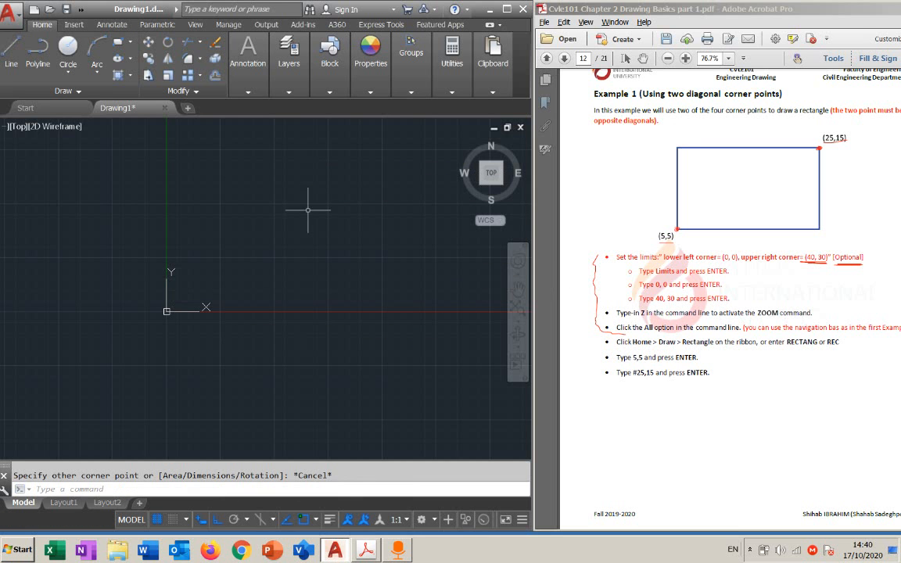
Start a new rectangle in a far zoomed-out view with its first corner at 5,5
scroll(312, 226, "down", 3)
scroll(305, 275, "down", 3)
middle_click_drag(307, 274, 237, 297)
scroll(239, 293, "down", 3)
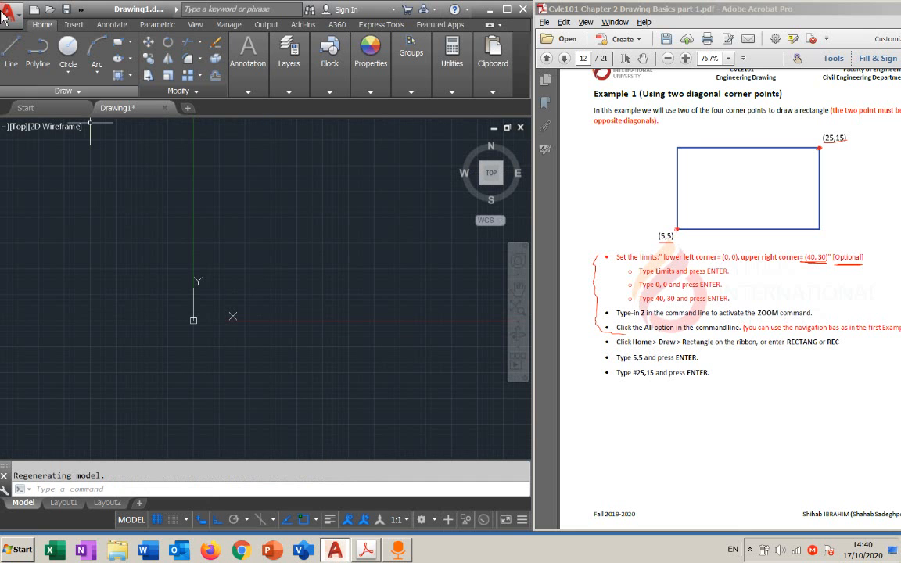
left_click(118, 41)
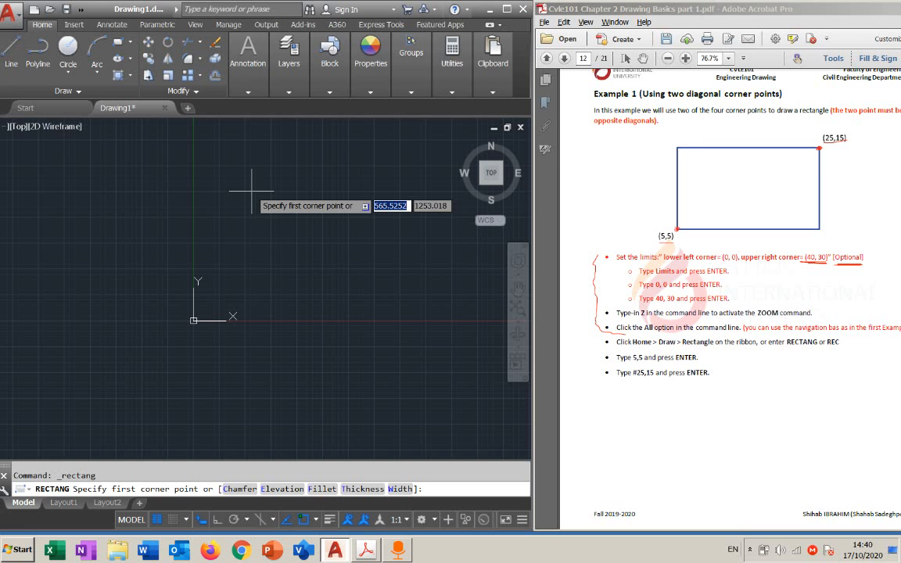
type("5,5")
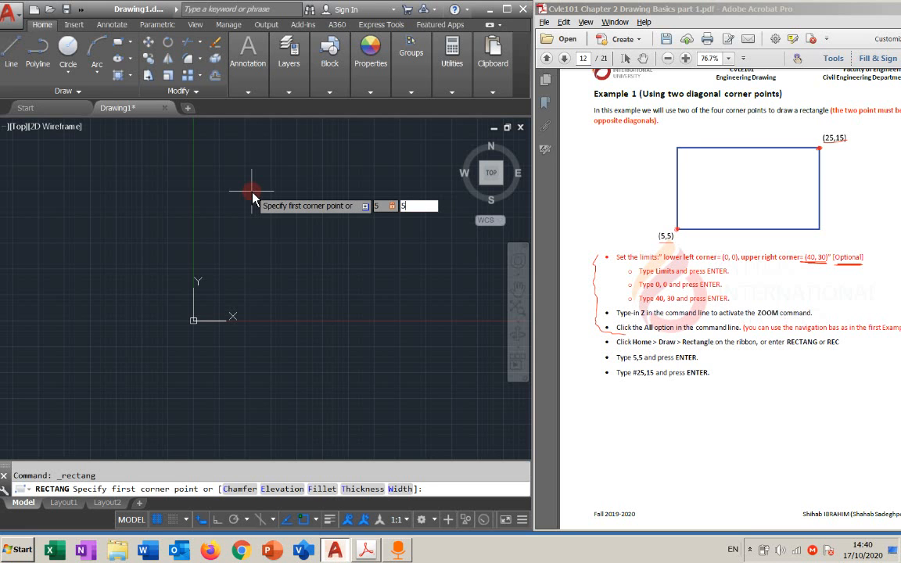
key("Return")
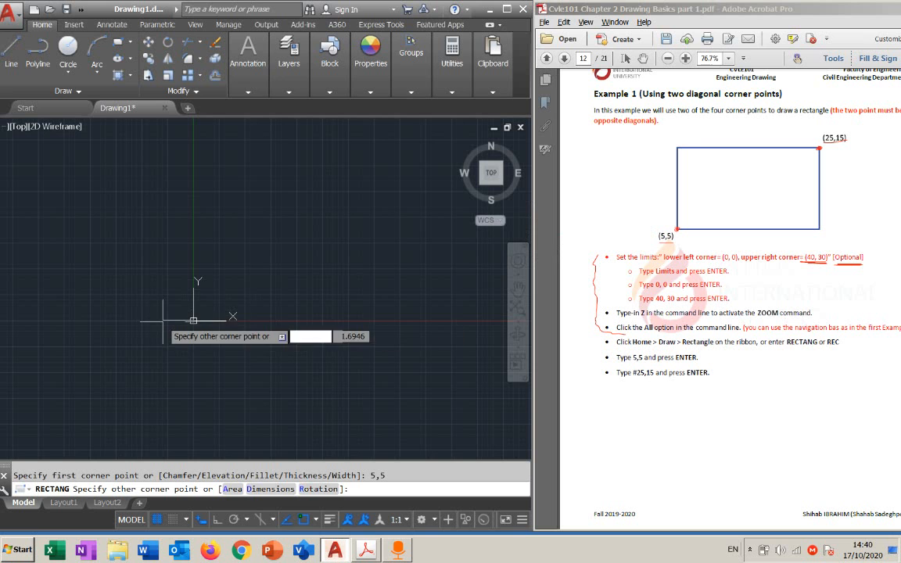
Complete the rectangle with its opposite corner at absolute coordinates #25,15
scroll(156, 320, "up", 4)
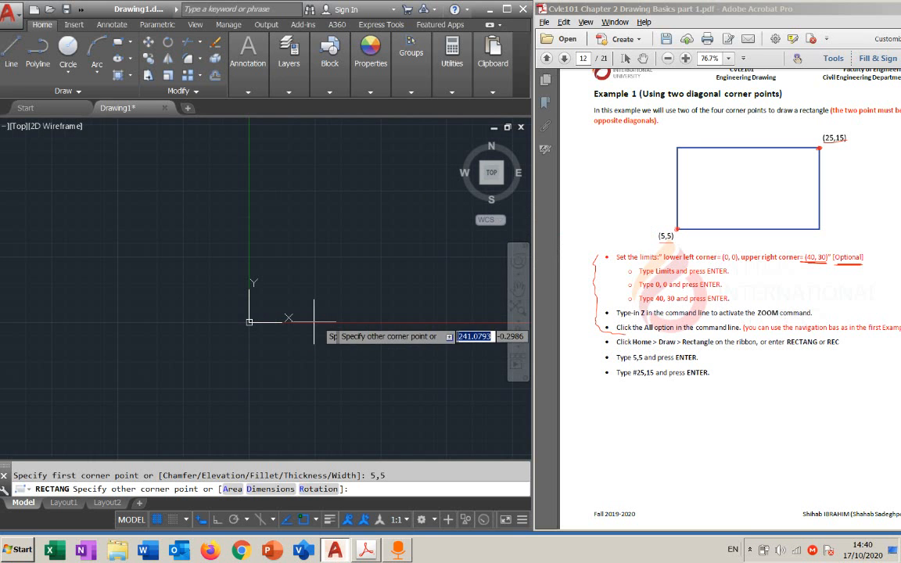
scroll(338, 321, "up", 2)
scroll(122, 328, "up", 2)
scroll(324, 330, "up", 2)
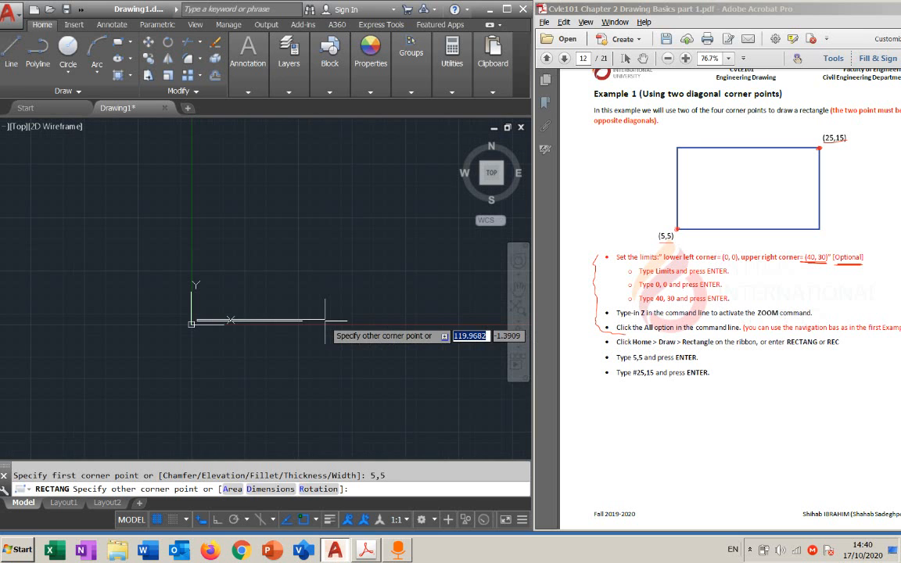
scroll(106, 330, "up", 2)
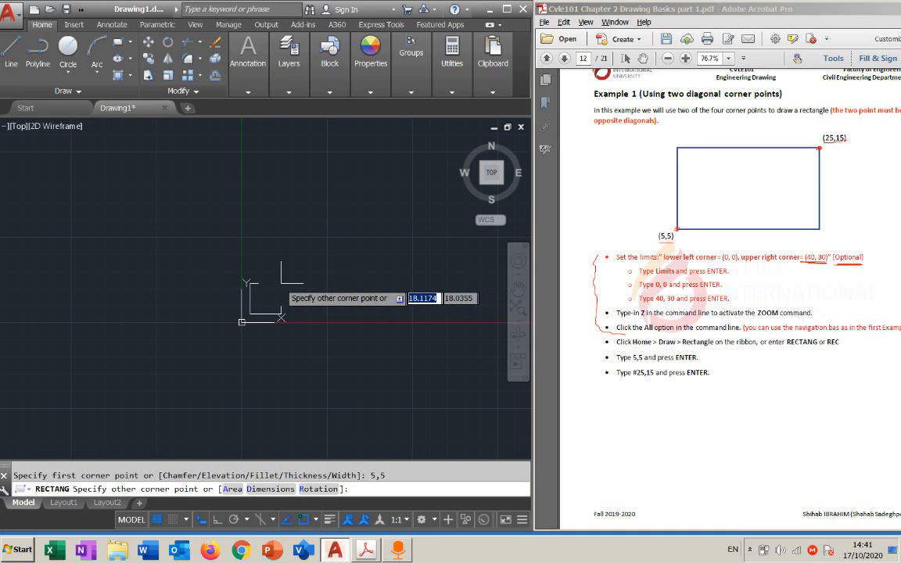
scroll(156, 325, "up", 2)
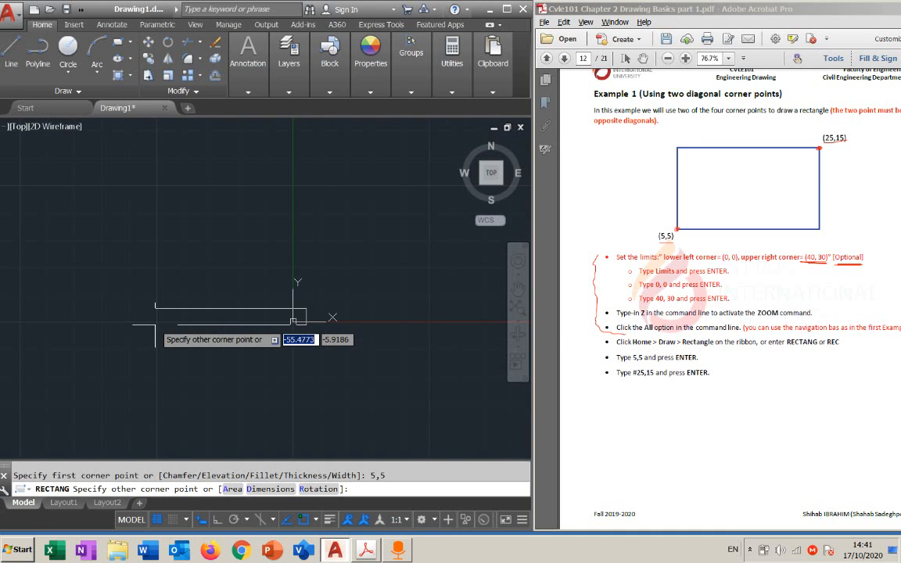
scroll(424, 310, "up", 2)
scroll(188, 310, "up", 3)
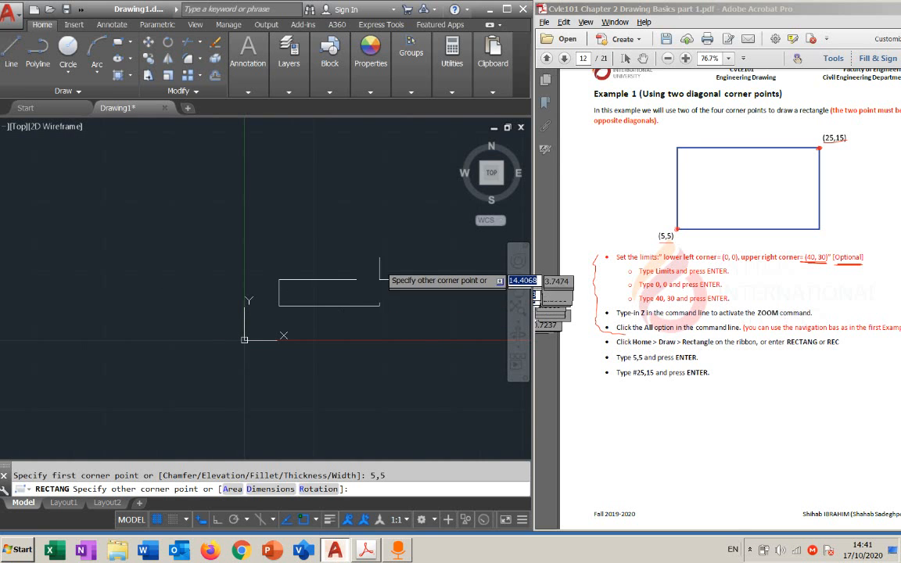
middle_click_drag(380, 265, 287, 261)
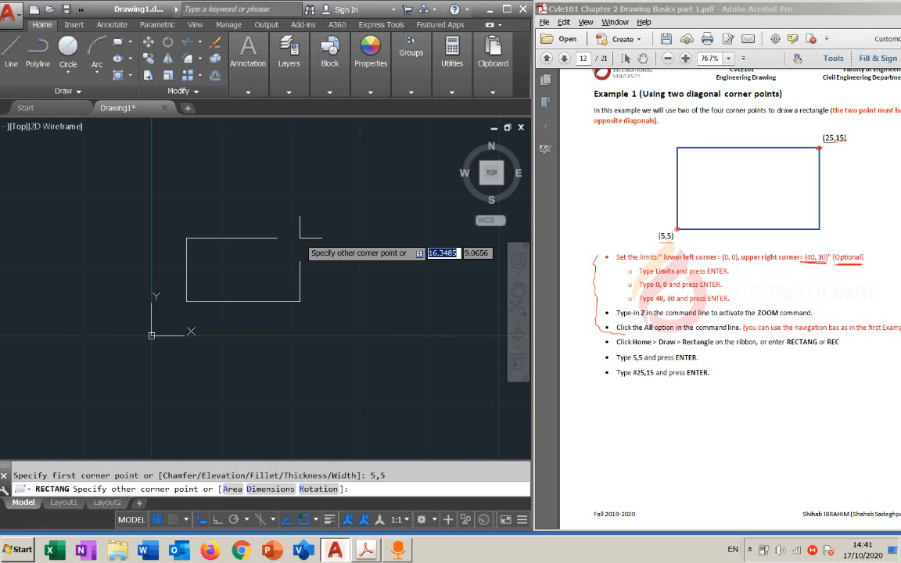
scroll(294, 239, "down", 2)
mouse_move(294, 240)
middle_mouse_down()
mouse_move(208, 296)
mouse_move(223, 272)
middle_mouse_up()
scroll(214, 296, "up", 2)
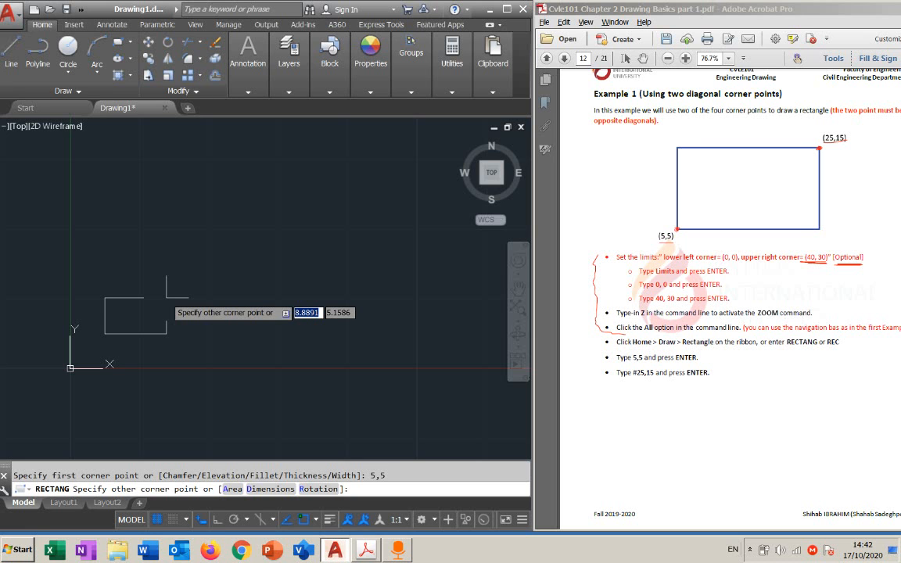
type("#")
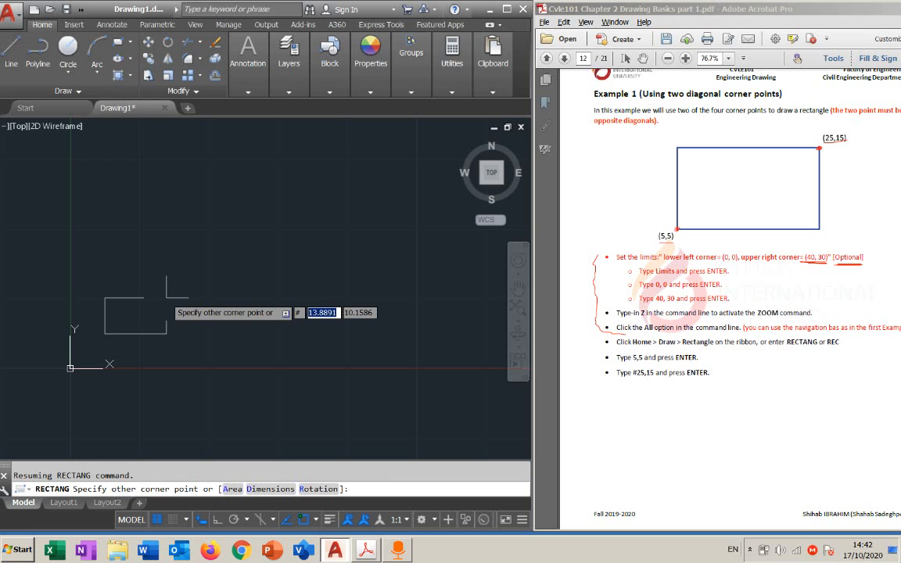
type("25,1")
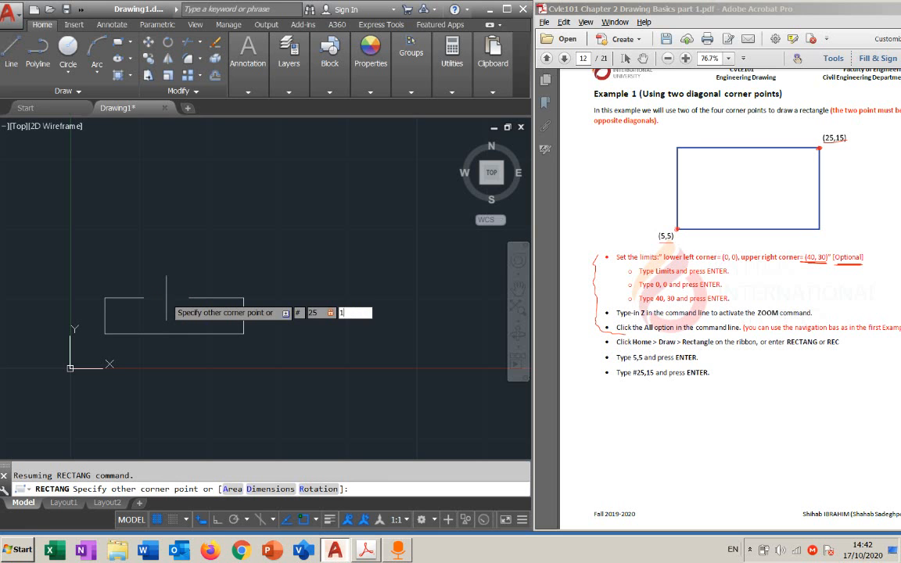
type("5")
key("Return")
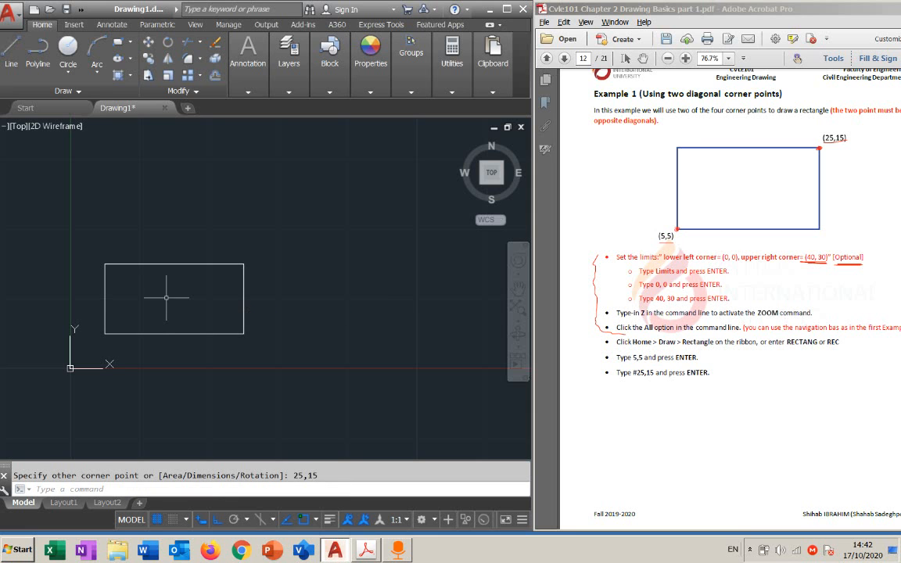
mouse_move(153, 304)
middle_mouse_down()
mouse_move(192, 282)
mouse_move(262, 285)
mouse_move(212, 288)
middle_mouse_up()
scroll(252, 274, "up", 4)
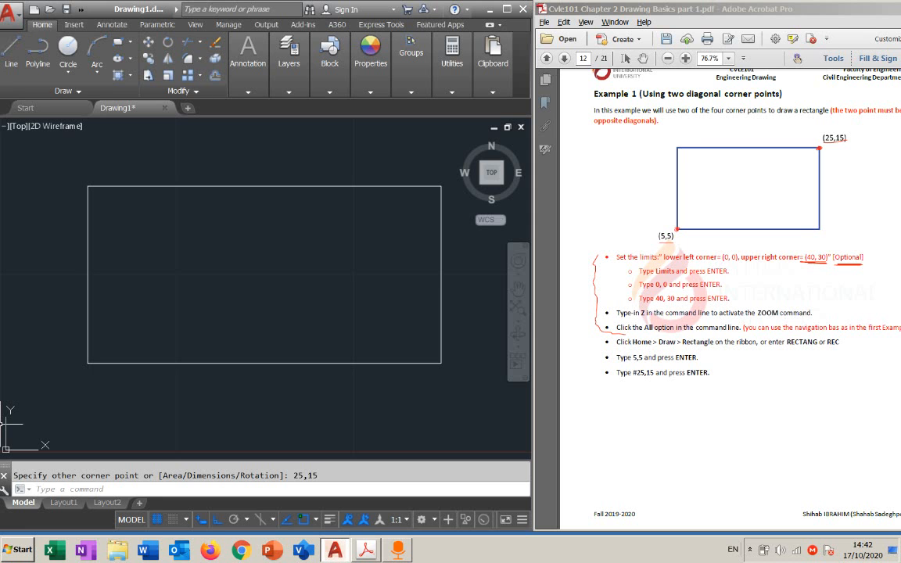
left_click(517, 328)
left_click(518, 316)
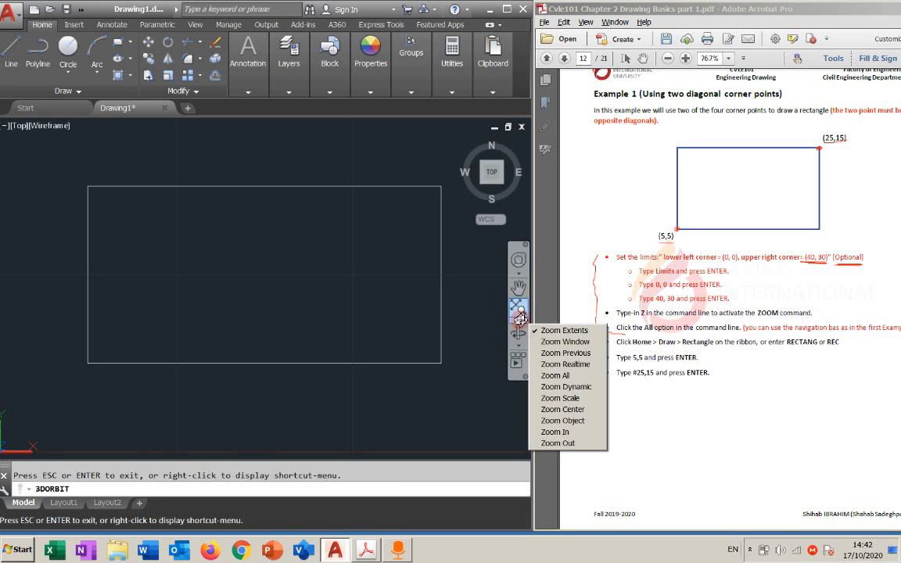
left_click(519, 319)
left_click(519, 319)
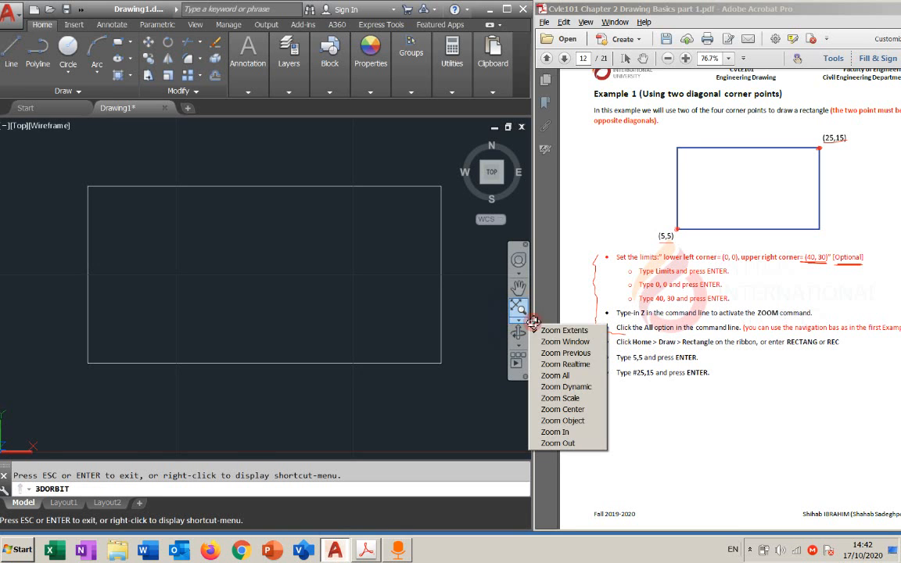
left_click(577, 330)
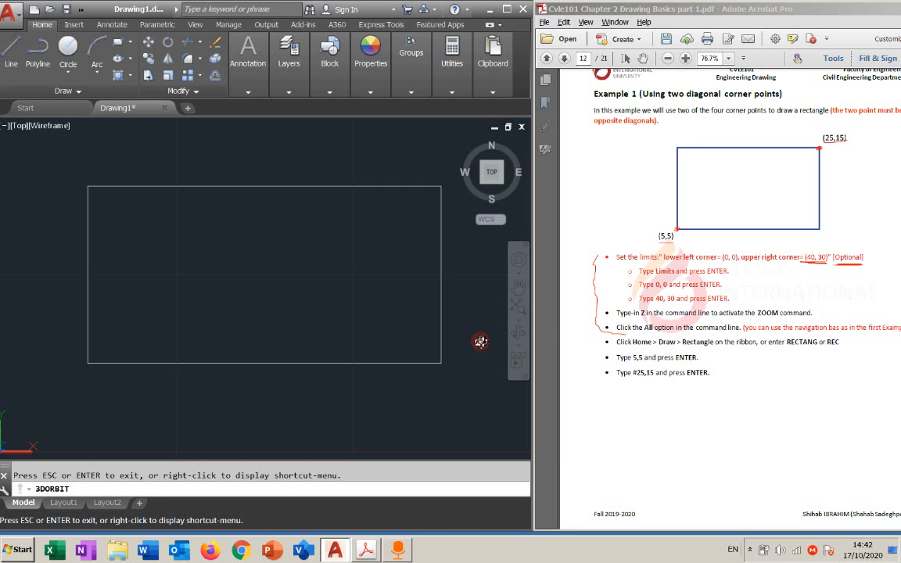
key("Escape")
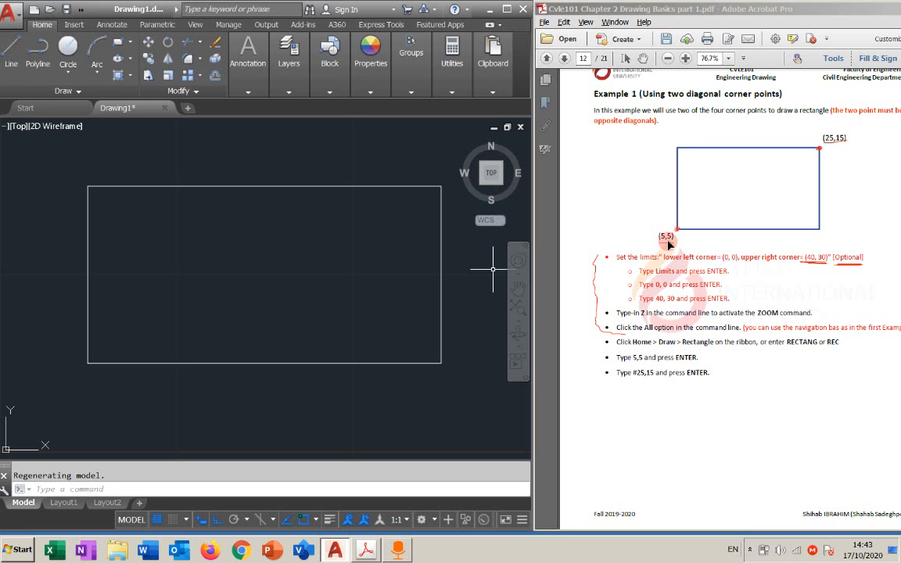
Inspect the finished rectangle at several magnifications and look through the available zoom options
left_click(371, 283)
scroll(222, 311, "up", 2)
scroll(222, 311, "up", 2)
scroll(222, 312, "down", 4)
middle_click_drag(246, 294, 281, 280)
scroll(241, 306, "up", 2)
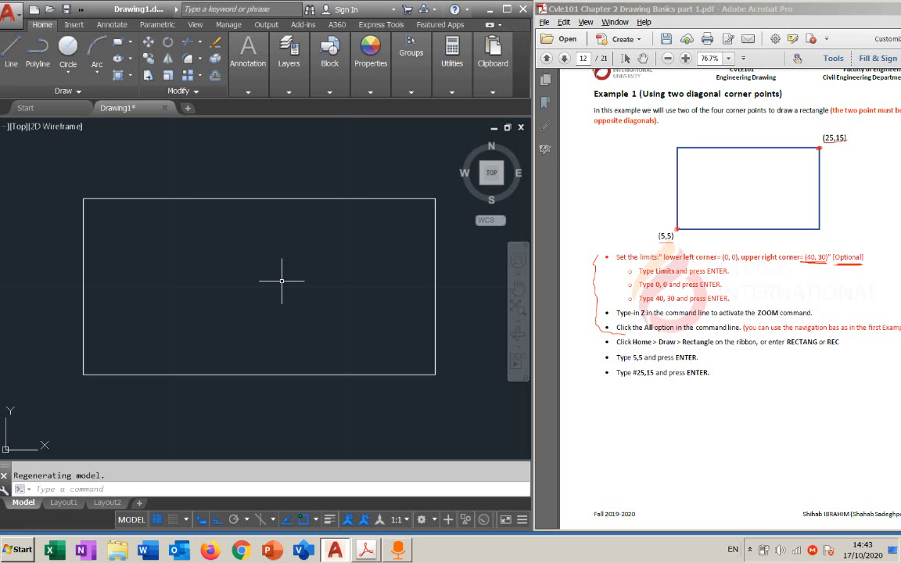
scroll(289, 285, "down", 2)
scroll(285, 291, "up", 2)
scroll(286, 291, "down", 2)
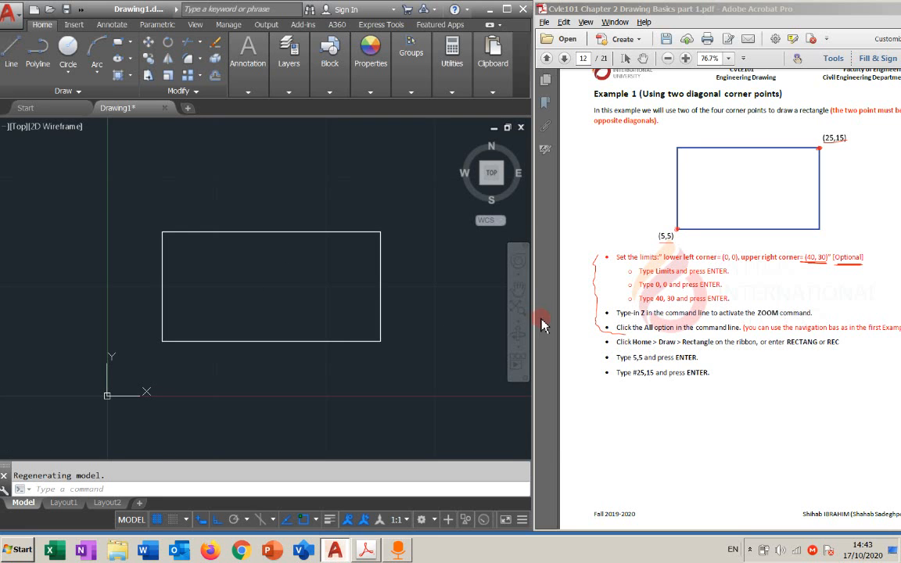
left_click(519, 327)
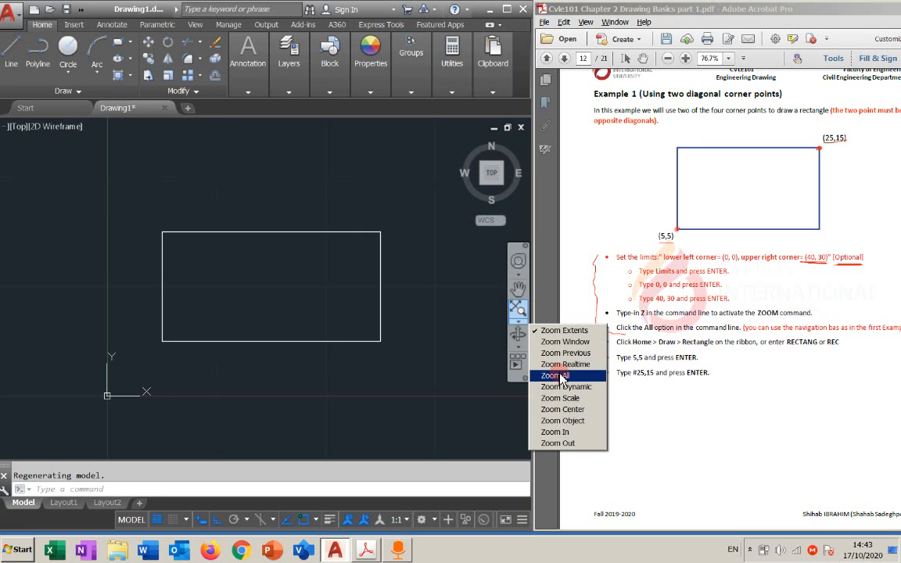
left_click(466, 296)
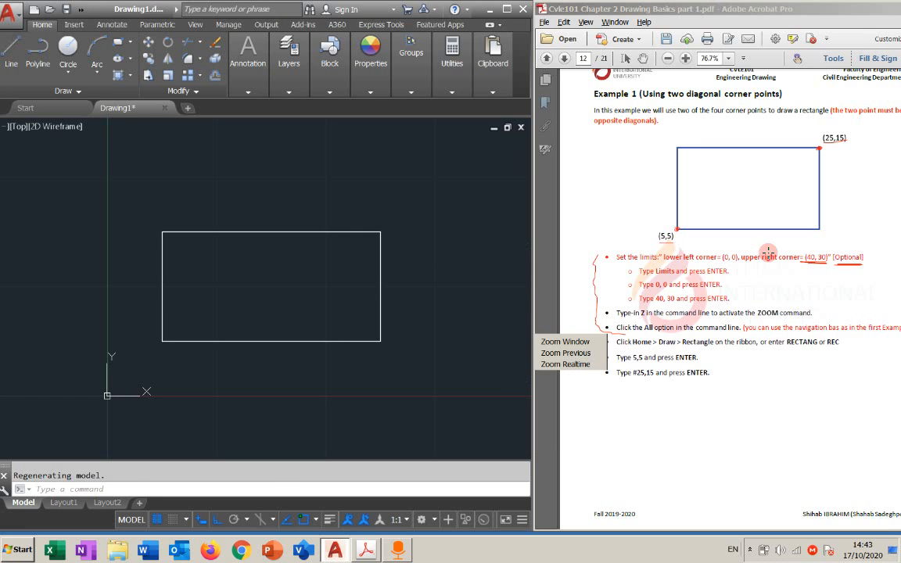
left_click(469, 289)
Switch to the Acrobat handout, circle the limits and zoom instructions freehand, and move its window so the full page width shows
left_click(837, 251)
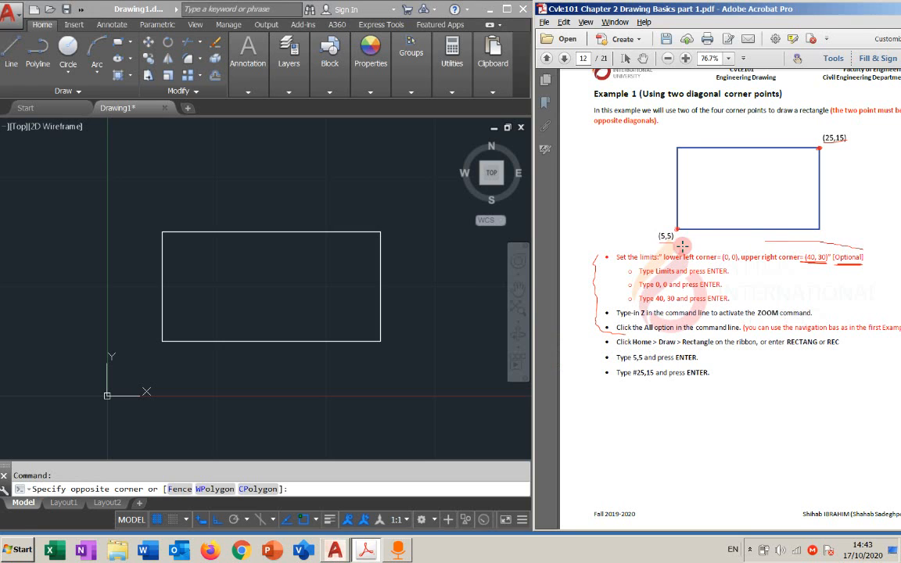
mouse_move(608, 246)
left_mouse_down()
mouse_move(598, 270)
mouse_move(602, 317)
mouse_move(621, 333)
mouse_move(844, 332)
mouse_move(895, 317)
mouse_move(891, 266)
mouse_move(856, 268)
left_mouse_up()
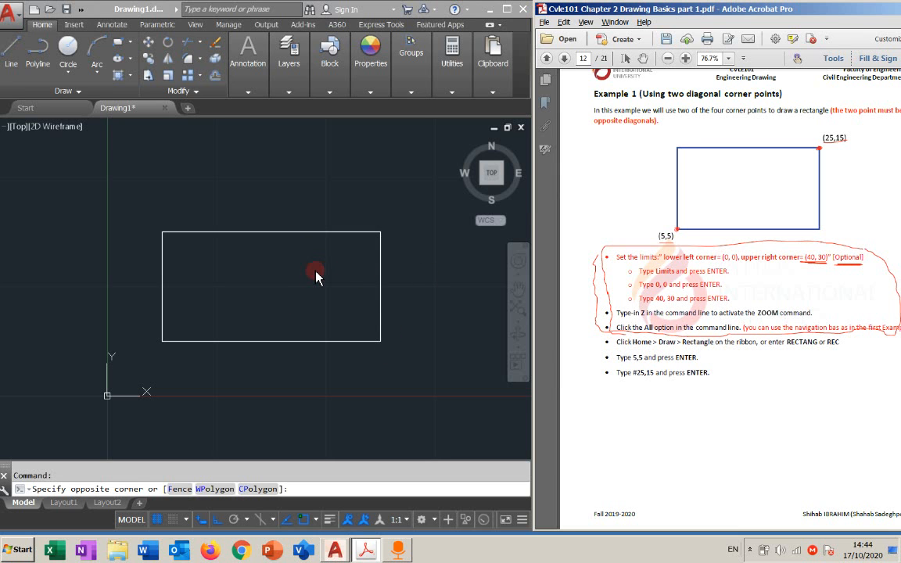
mouse_move(834, 10)
left_mouse_down()
mouse_move(772, 13)
mouse_move(783, 15)
left_mouse_up()
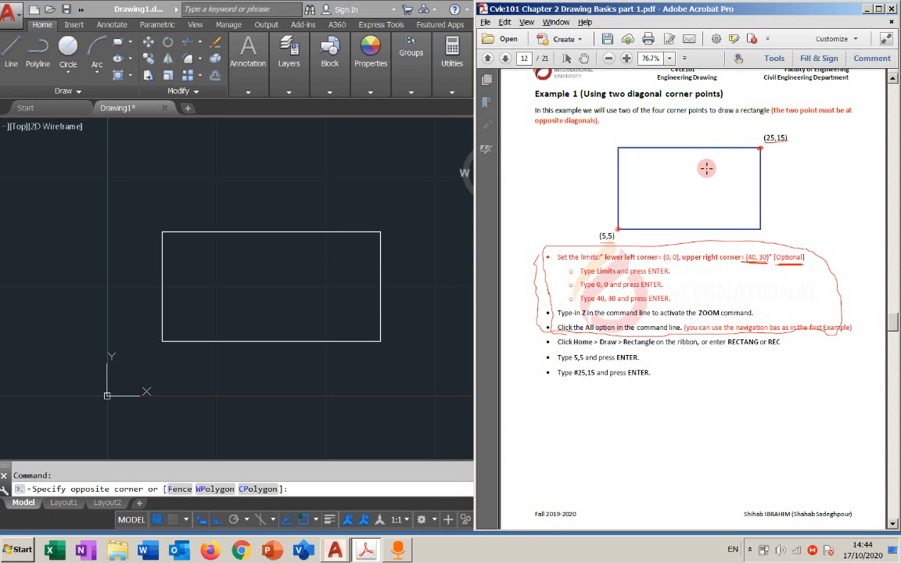
Return to AutoCAD and check the insertion scale unit in the Drawing Units settings without changing anything
left_click(304, 185)
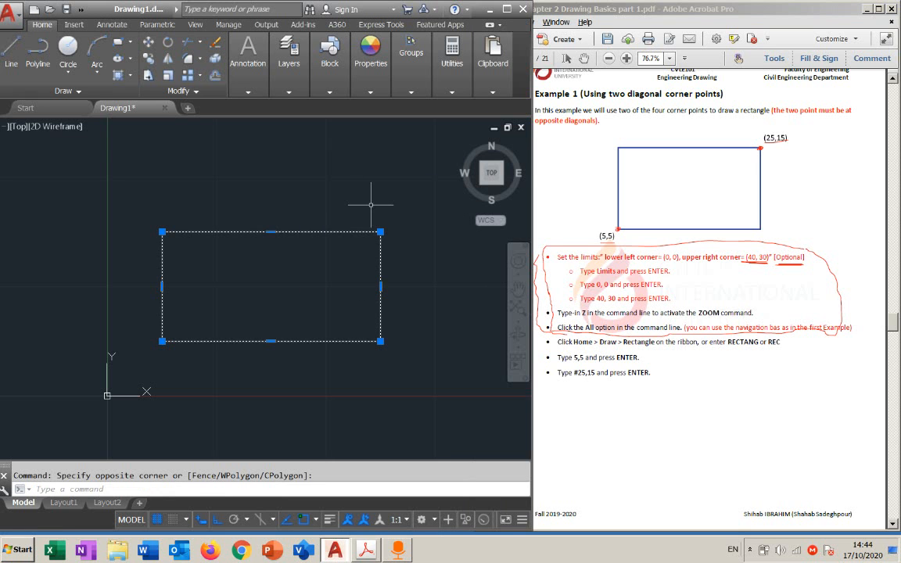
key("Escape")
type("un")
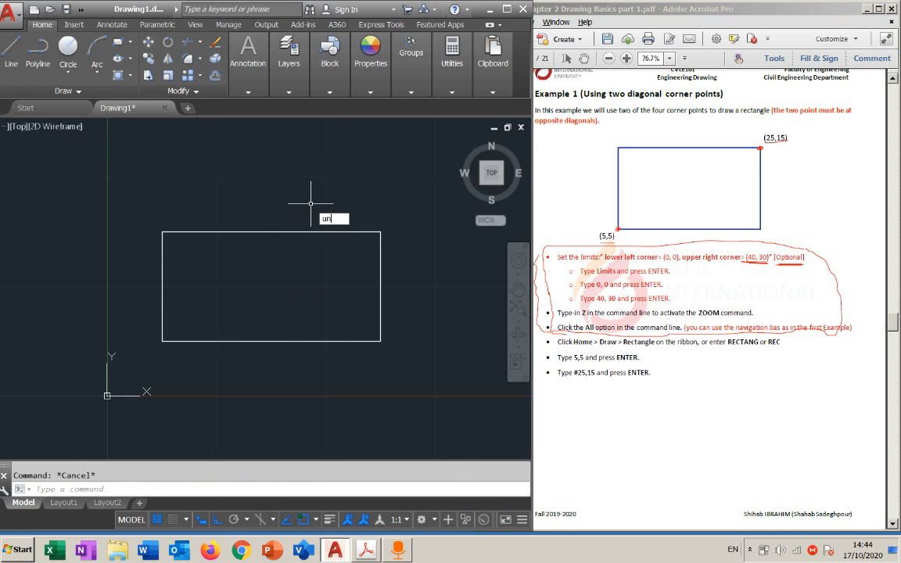
key("Return")
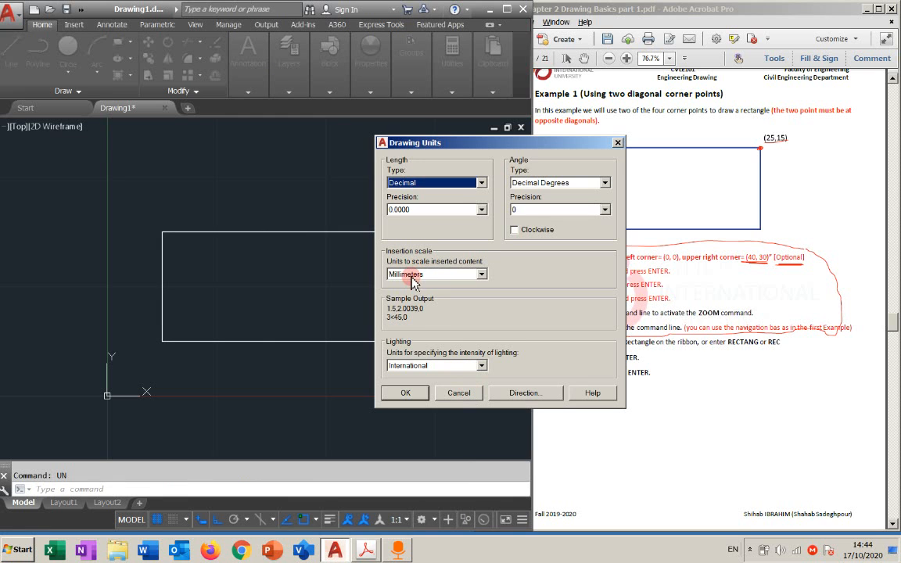
left_click(454, 396)
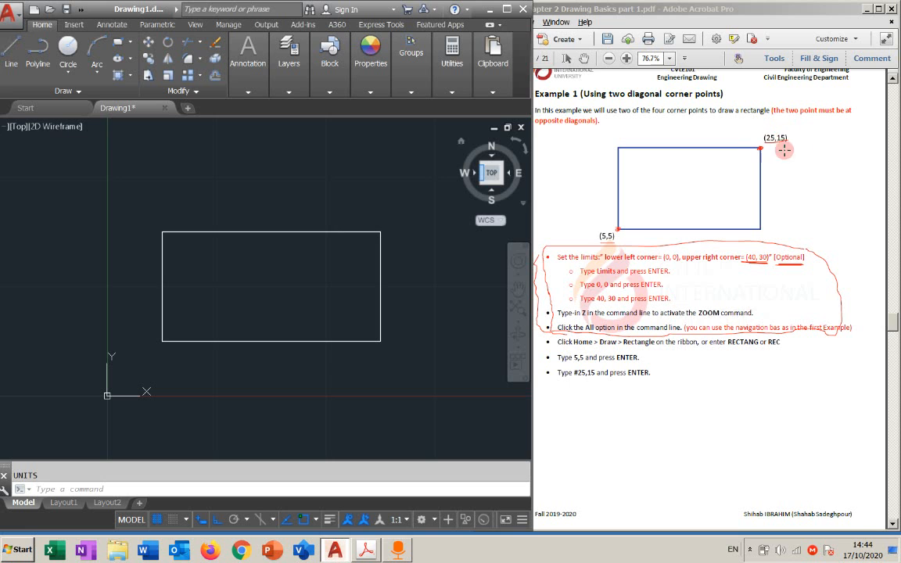
Switch to the Acrobat handout, preview the length-and-width rectangle of Example 2, and return to Example 1
scroll(742, 346, "down", 6)
scroll(462, 347, "up", 6)
middle_click_drag(381, 331, 379, 332)
middle_click_drag(453, 325, 379, 332)
left_click(718, 356)
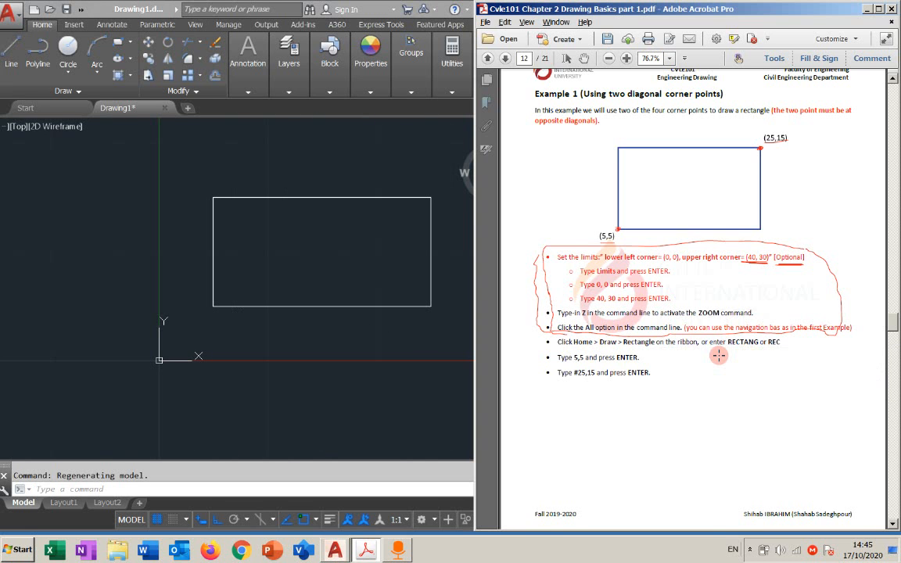
scroll(719, 356, "down", 3)
scroll(718, 356, "down", 5)
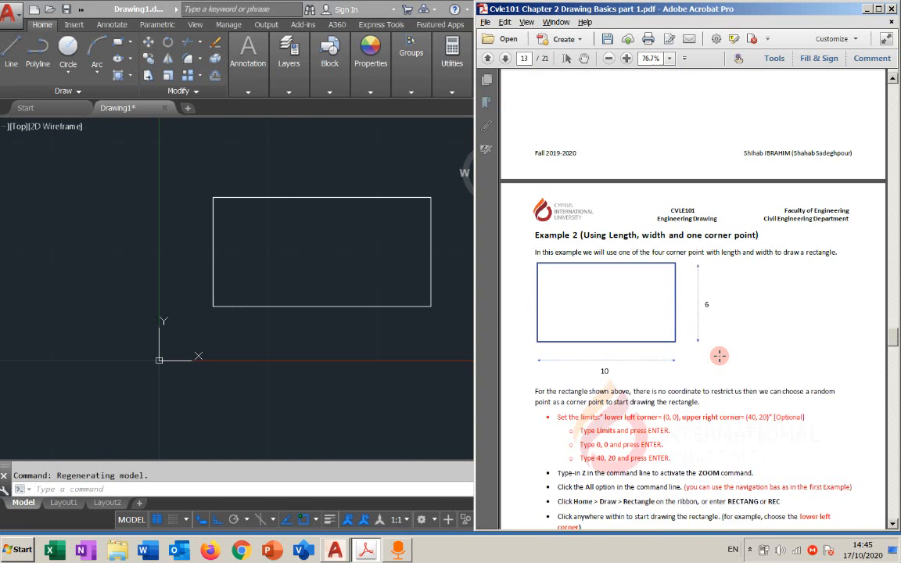
scroll(718, 355, "down", 3)
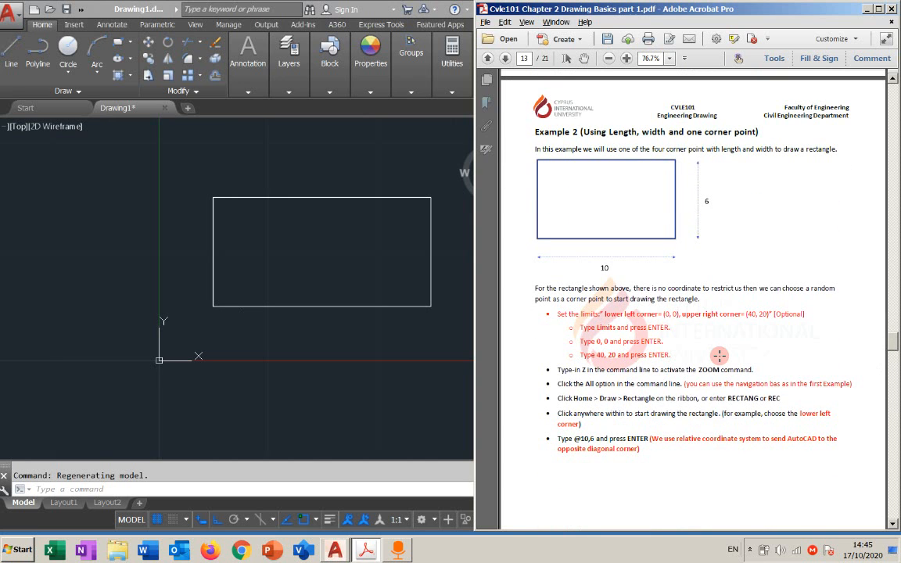
scroll(718, 356, "up", 2)
scroll(670, 305, "up", 15)
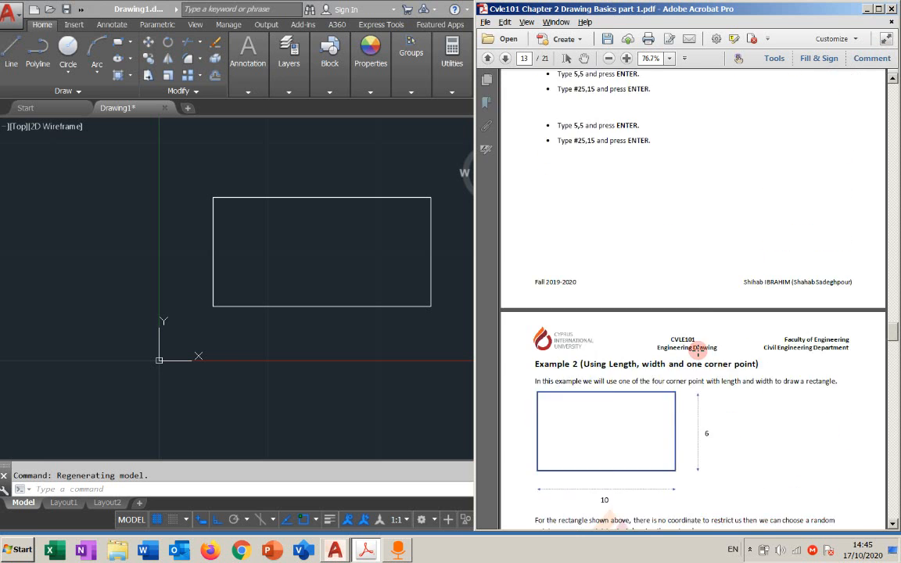
Maximize the Acrobat handout at Example 1 and select the eraser from the screen annotation tools
left_click(442, 175)
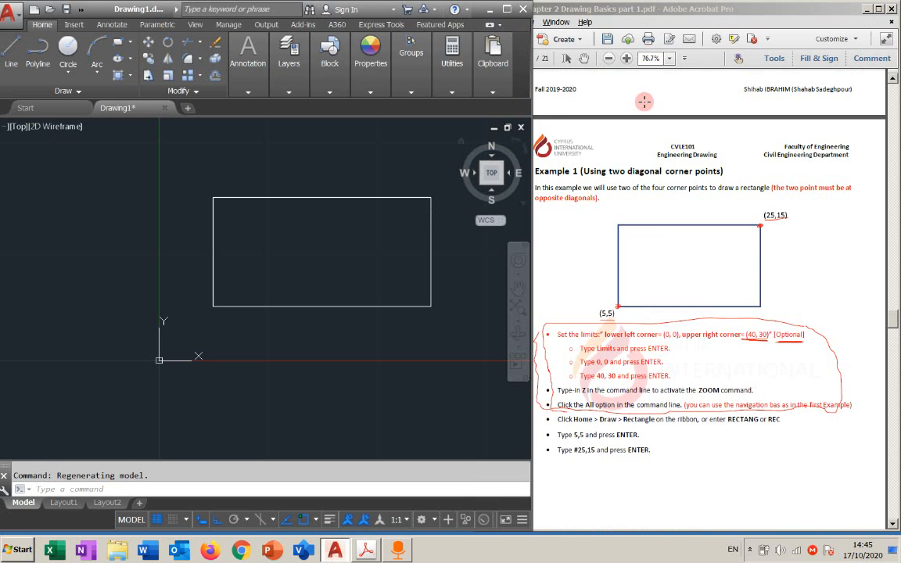
left_click(880, 11)
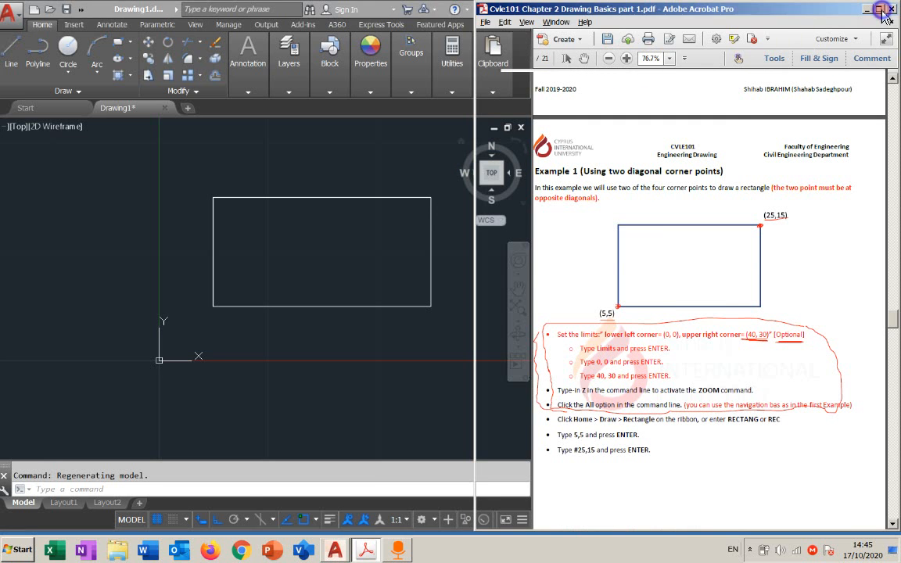
left_click(880, 9)
scroll(628, 302, "down", 1)
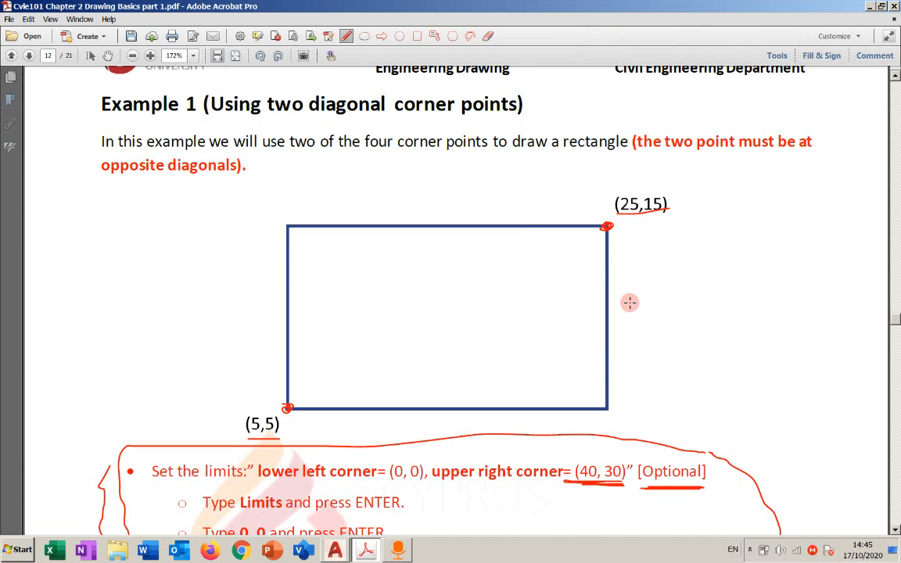
key("ctrl+alt+d")
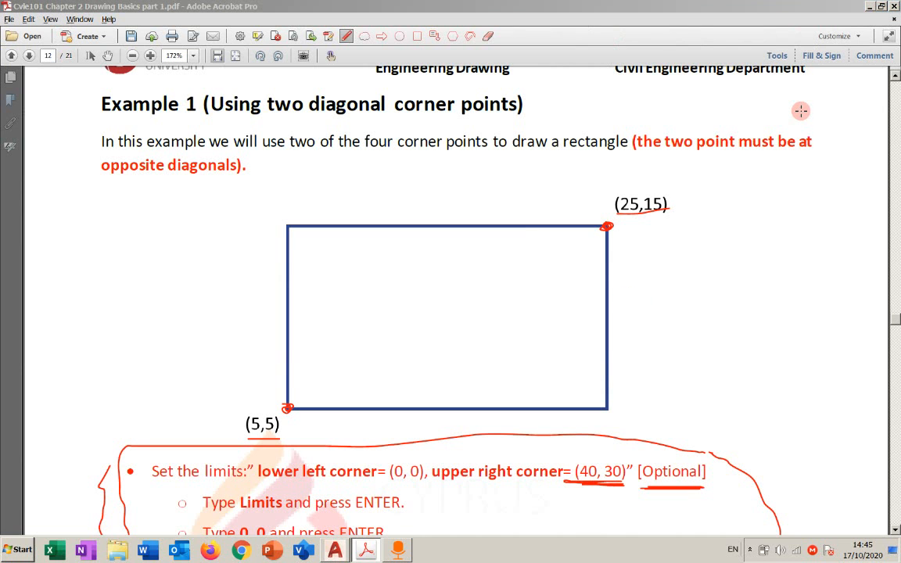
left_click(888, 183)
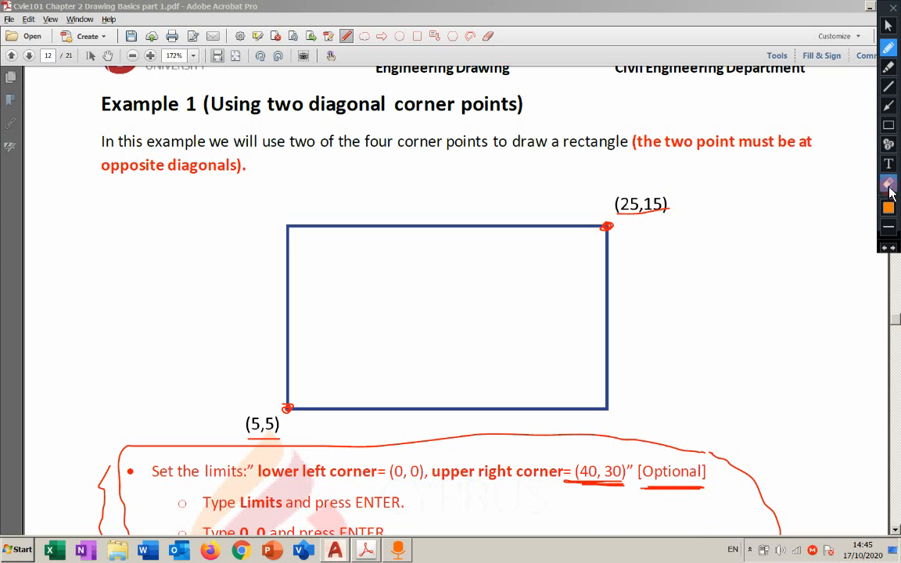
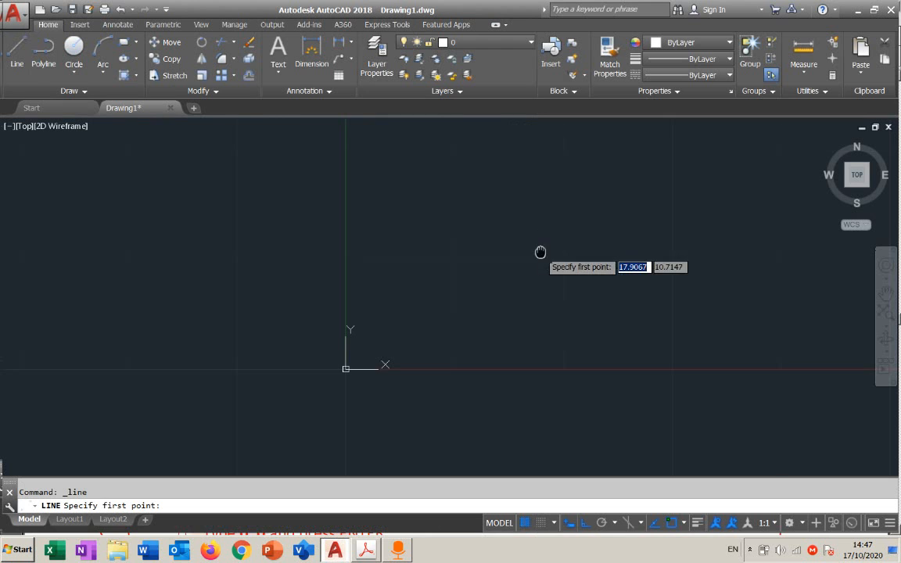
Draw a horizontal line 10 units long toward the negative X direction from absolute point 35,20
type("35")
key("Tab")
type("20")
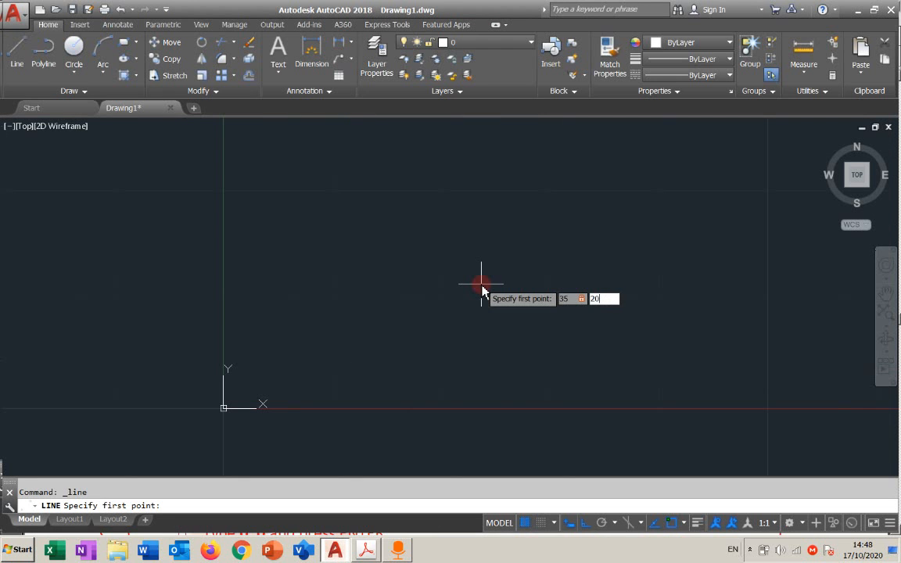
key("Return")
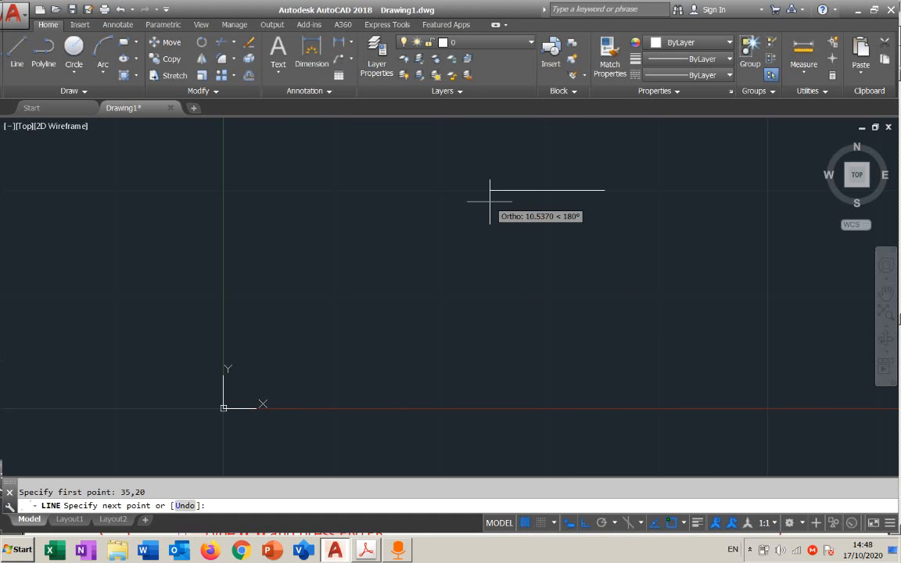
type("10")
key("Return")
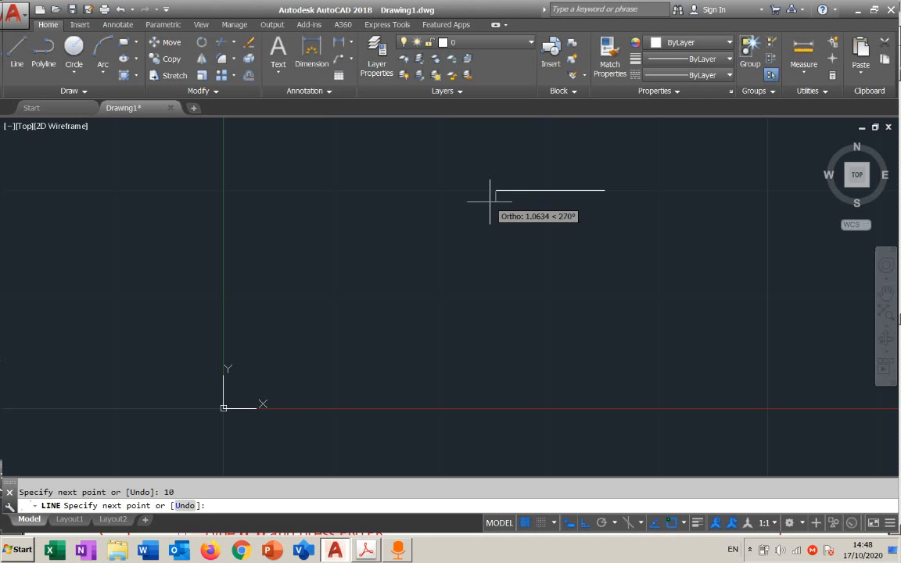
key("Escape")
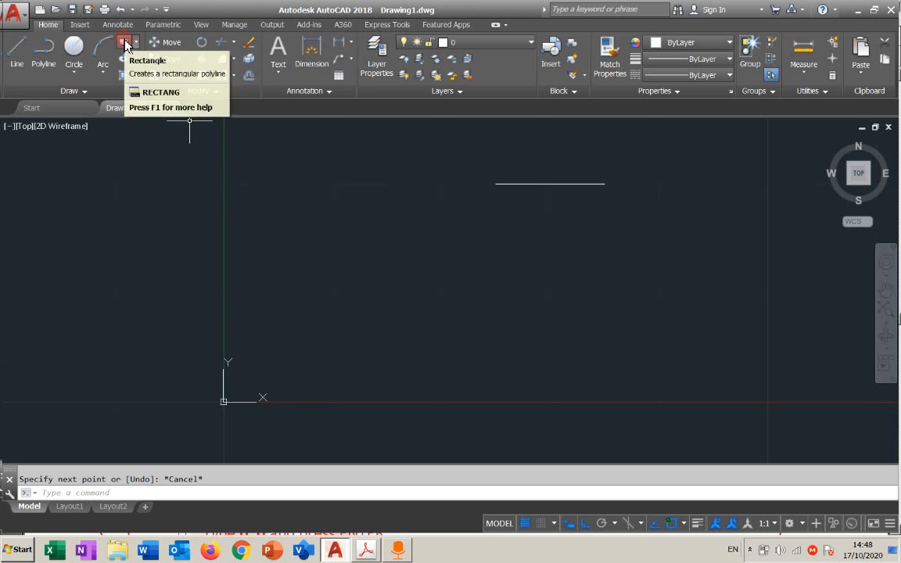
Erase the 10-unit horizontal line with a crossing selection
left_click(606, 163)
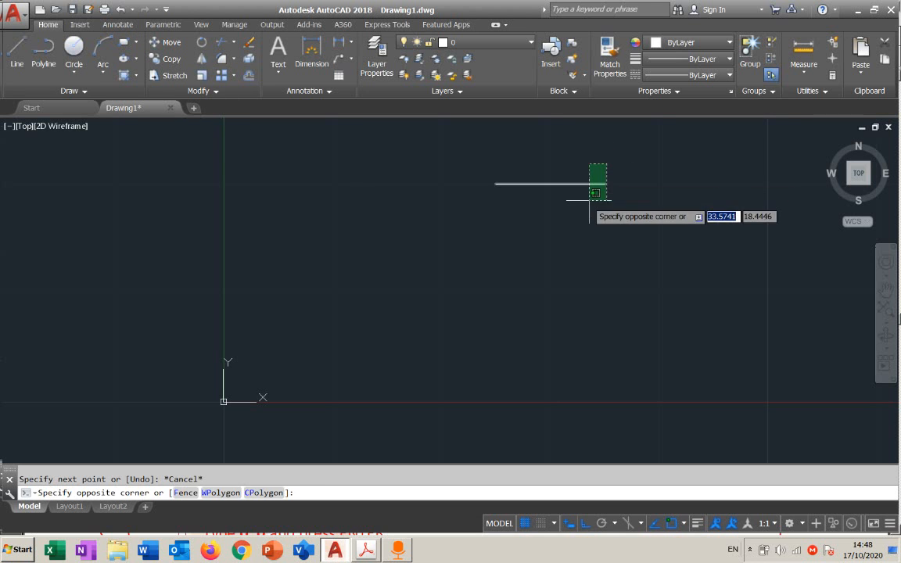
left_click(587, 201)
key("Delete")
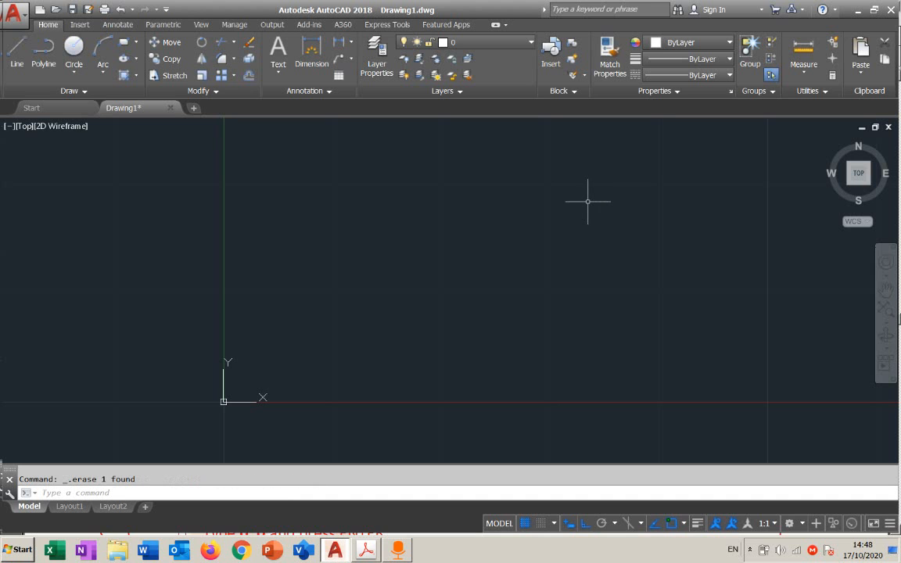
Start a new line at absolute point 35,20
left_click(16, 55)
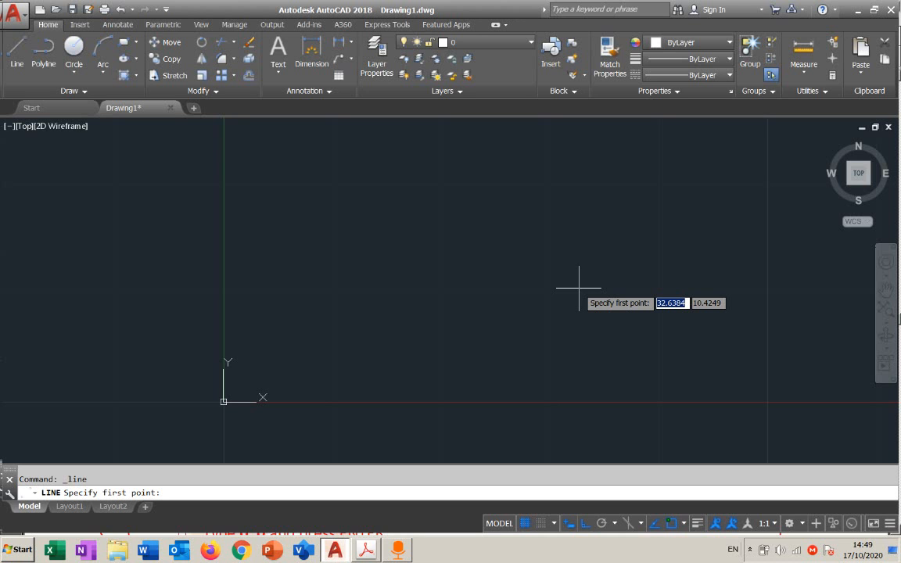
type("35")
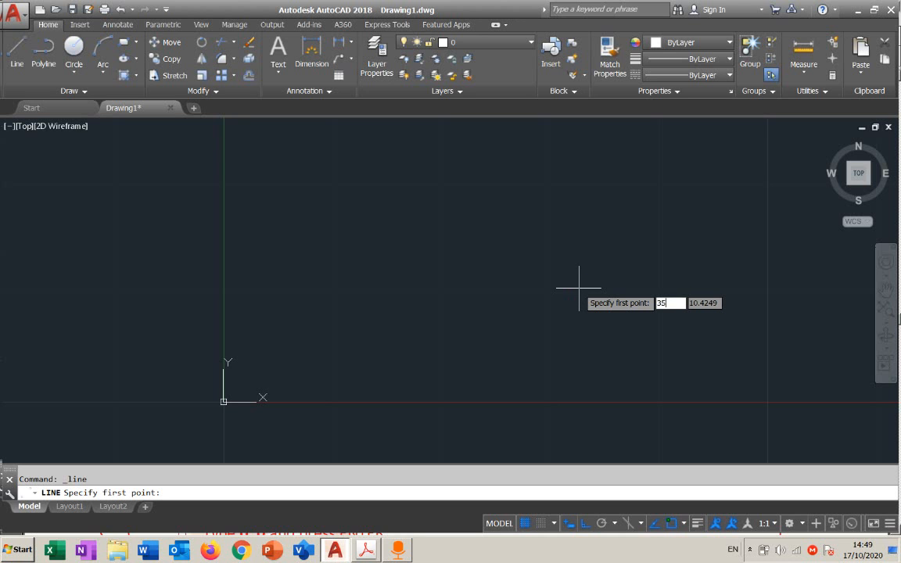
key("Tab")
type("20")
key("Return")
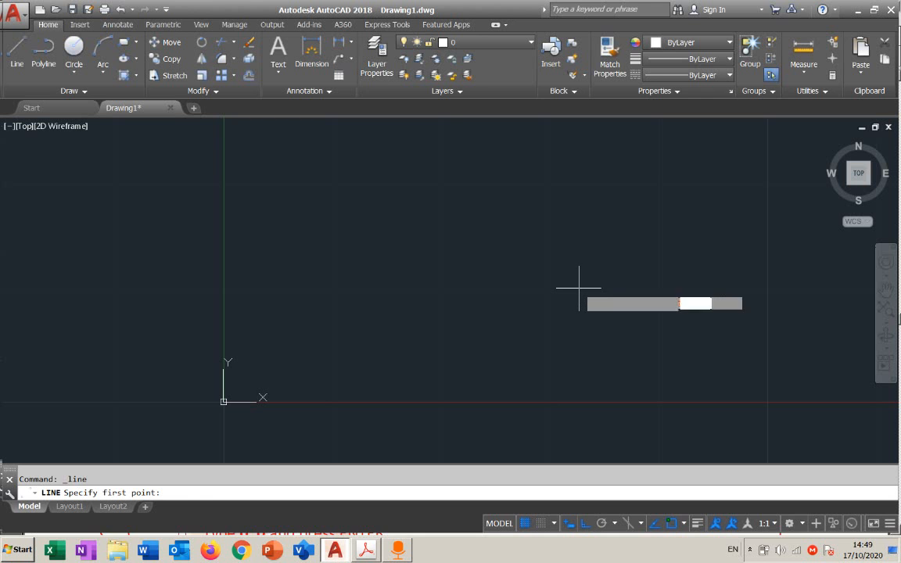
Switch Ortho off to preview free angles, try polar tracking, and switch Ortho back on
left_click(585, 522)
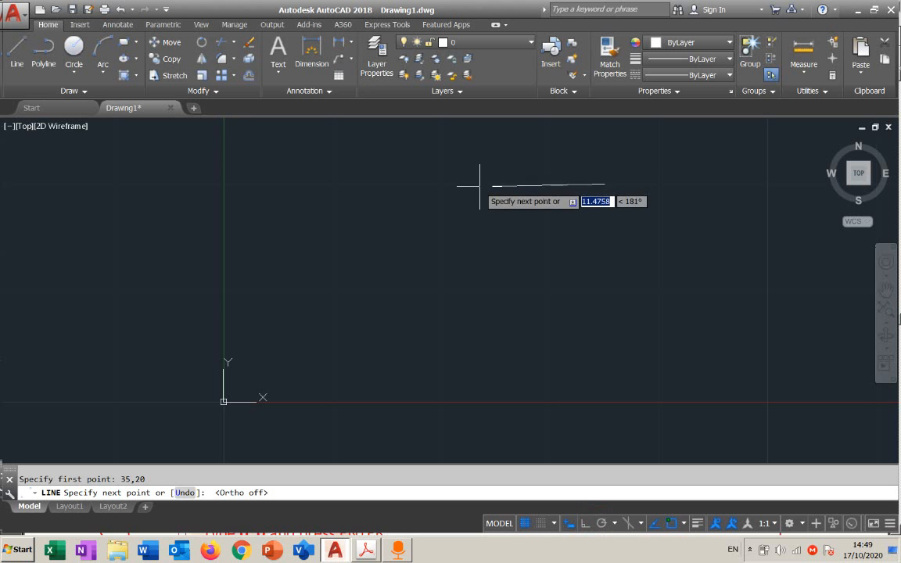
scroll(485, 185, "up", 2)
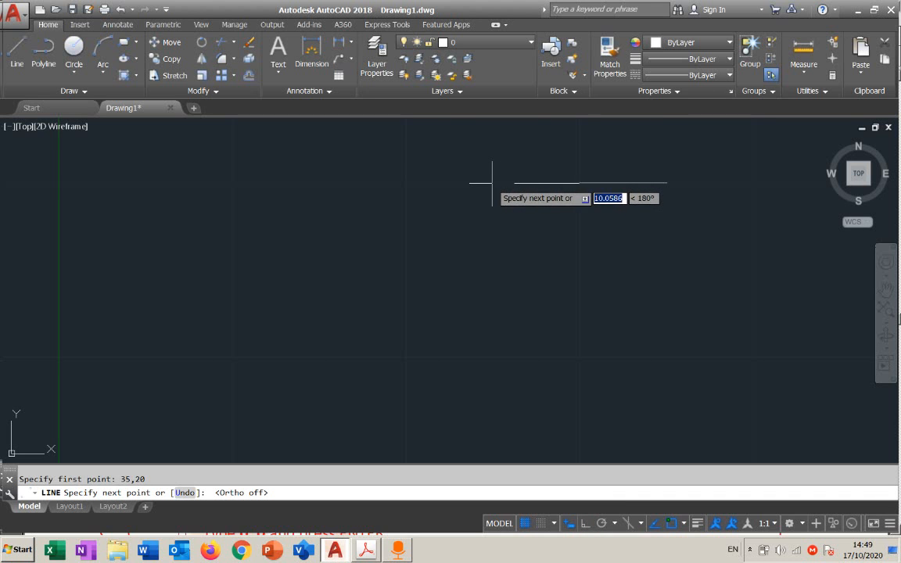
left_click(601, 524)
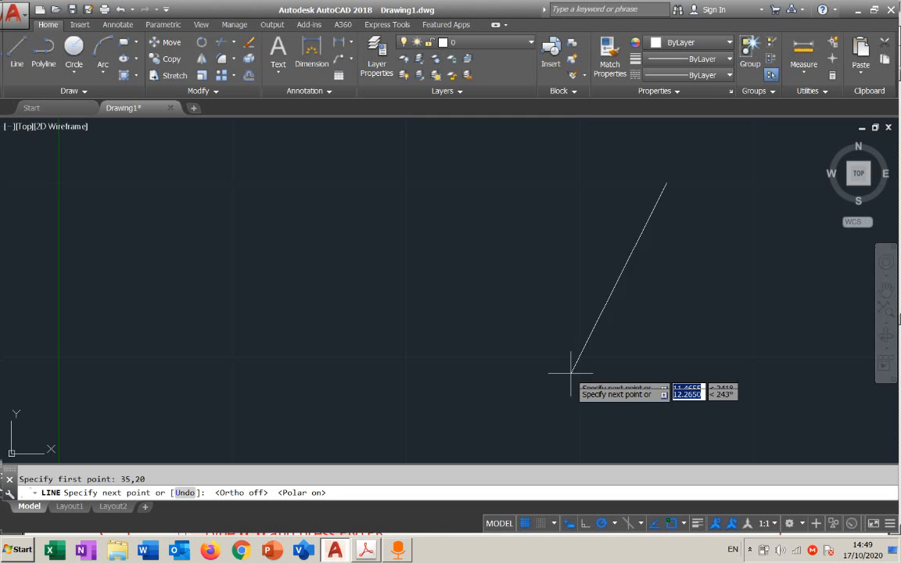
left_click(585, 523)
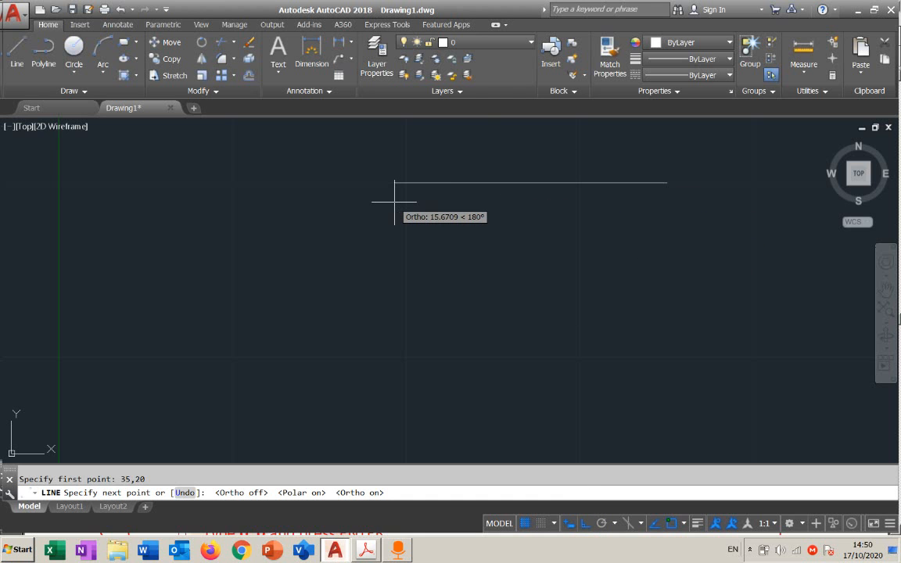
Finish the line with a 10-unit horizontal segment toward negative X and end the command
type("10")
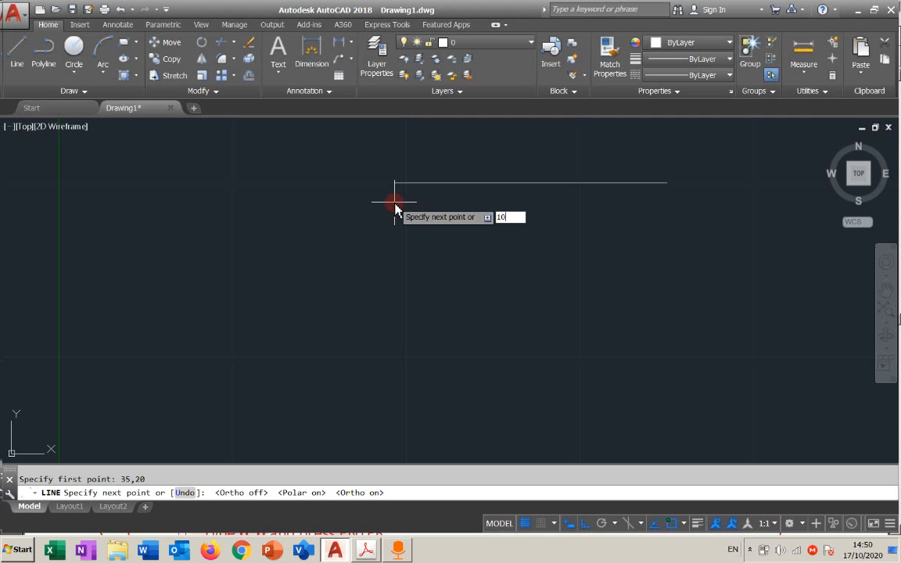
key("Return")
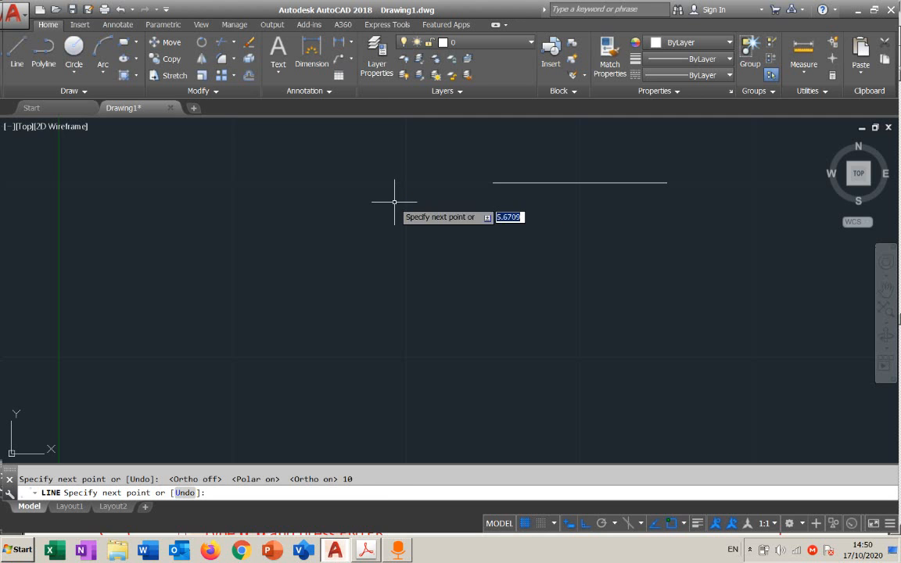
key("Escape")
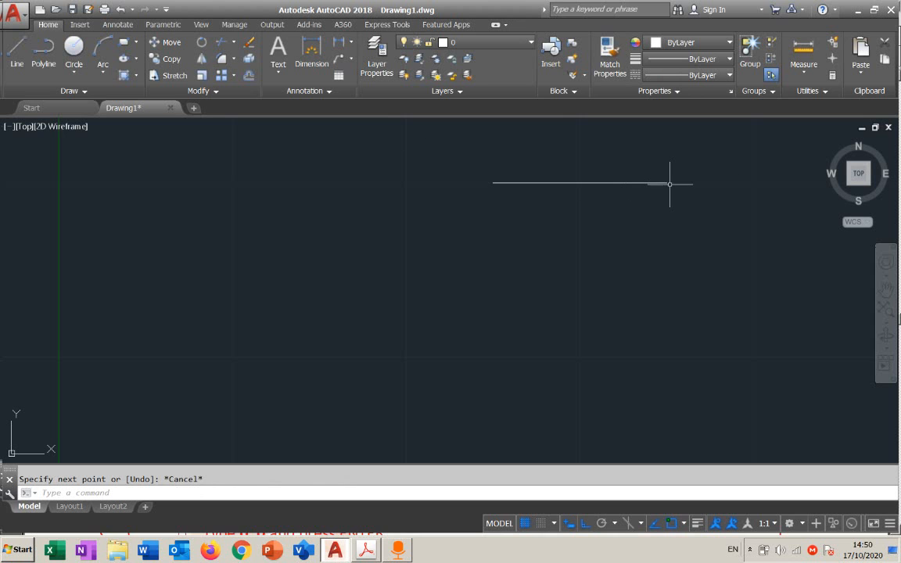
Start a rectangle with its first corner at absolute point 5,5
scroll(540, 208, "down", 2)
middle_click_drag(549, 221, 567, 215)
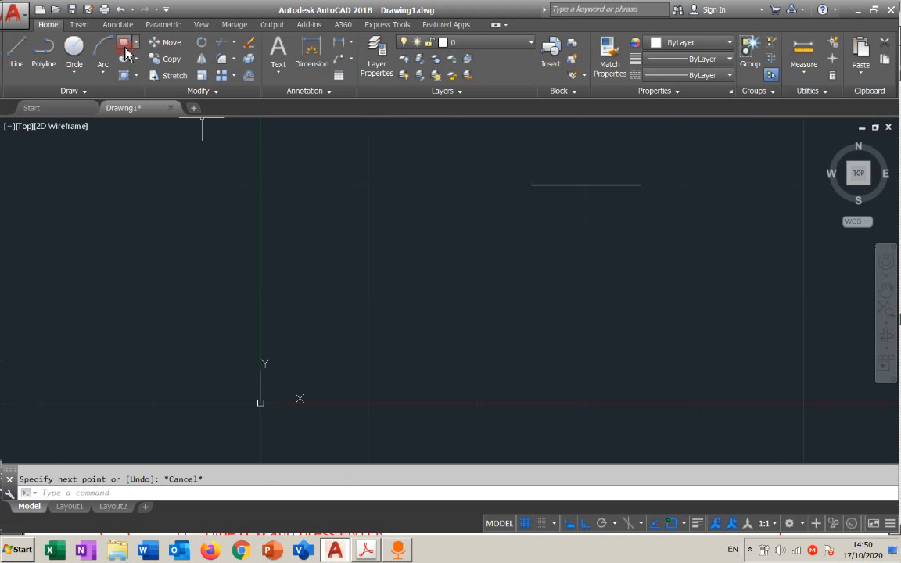
left_click(125, 48)
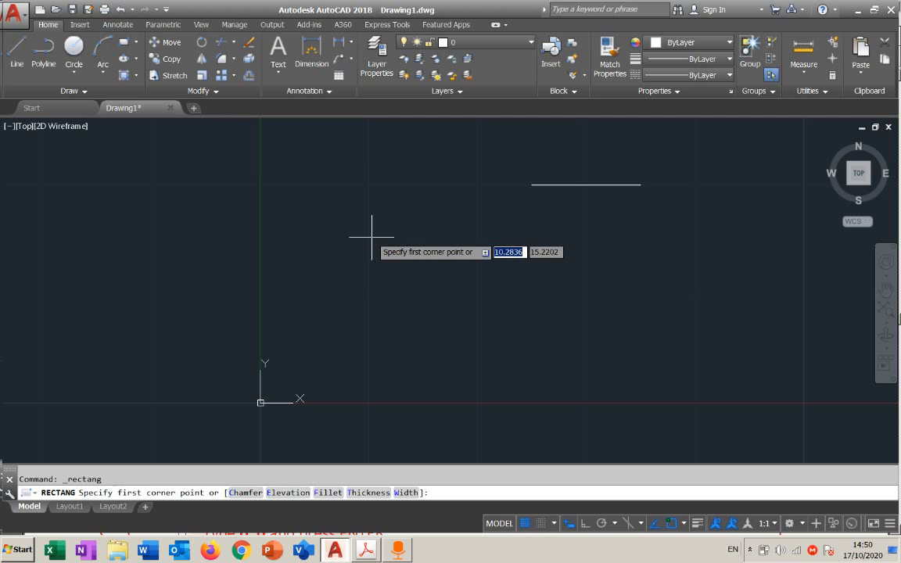
type("5")
key("Tab")
type("5")
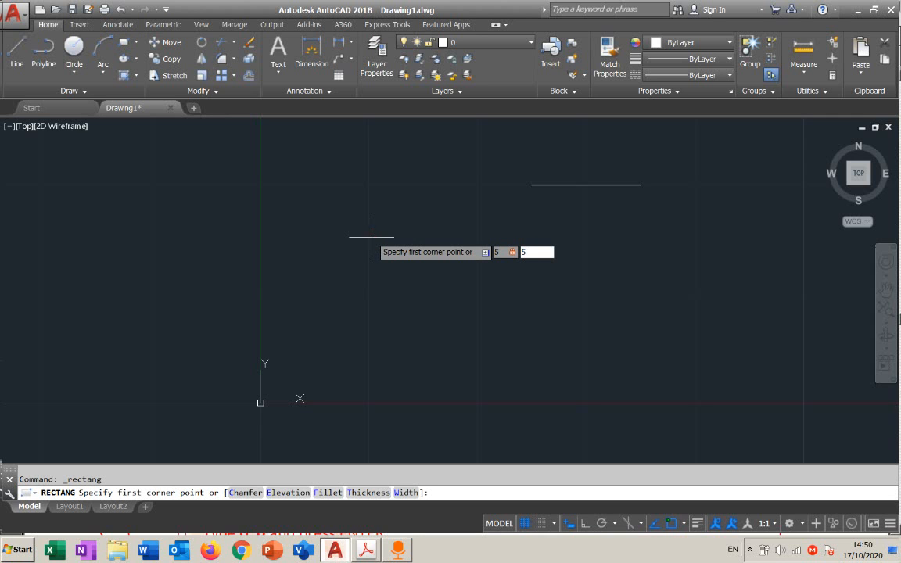
key("Return")
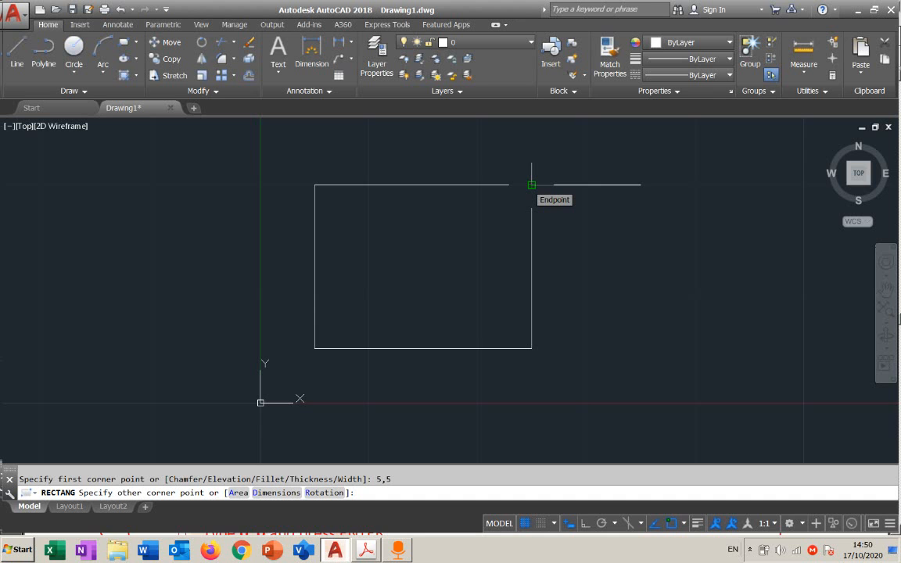
Review which object snap modes are enabled, such as Endpoint, Midpoint, Center and Extension
left_click(684, 522)
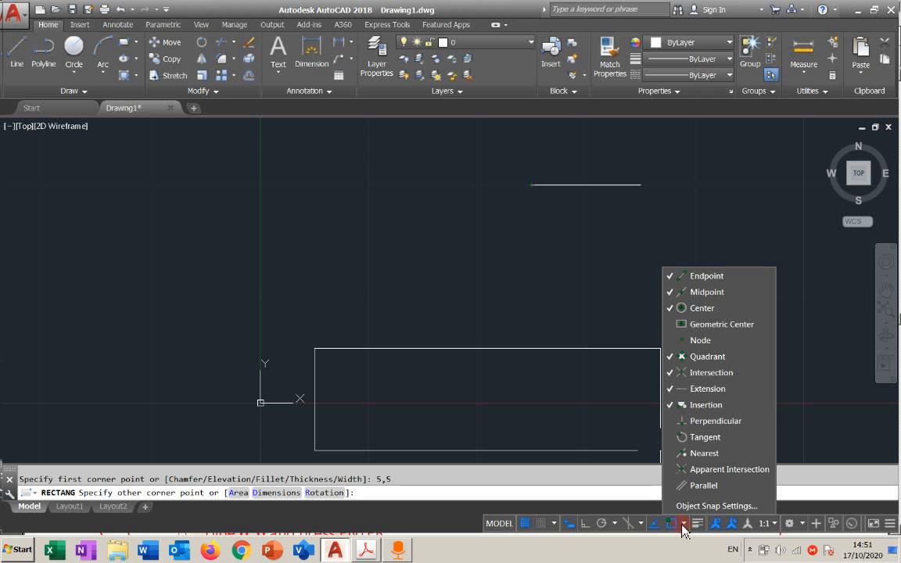
left_click(687, 421)
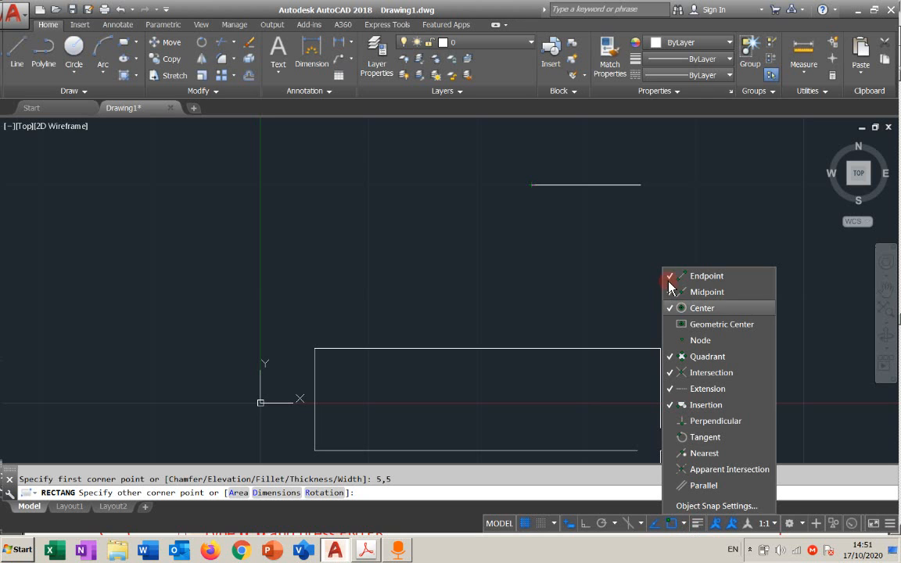
left_click(684, 524)
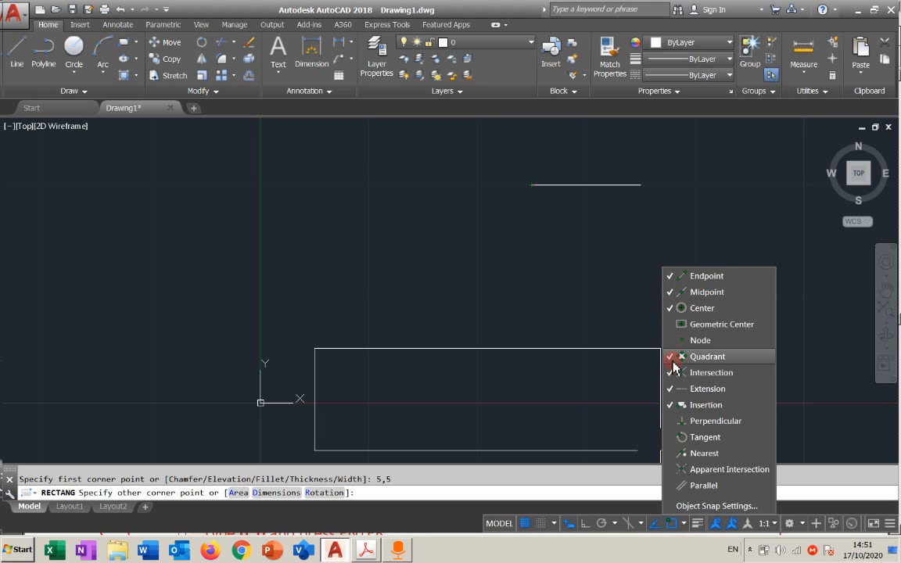
left_click(675, 388)
left_click(685, 523)
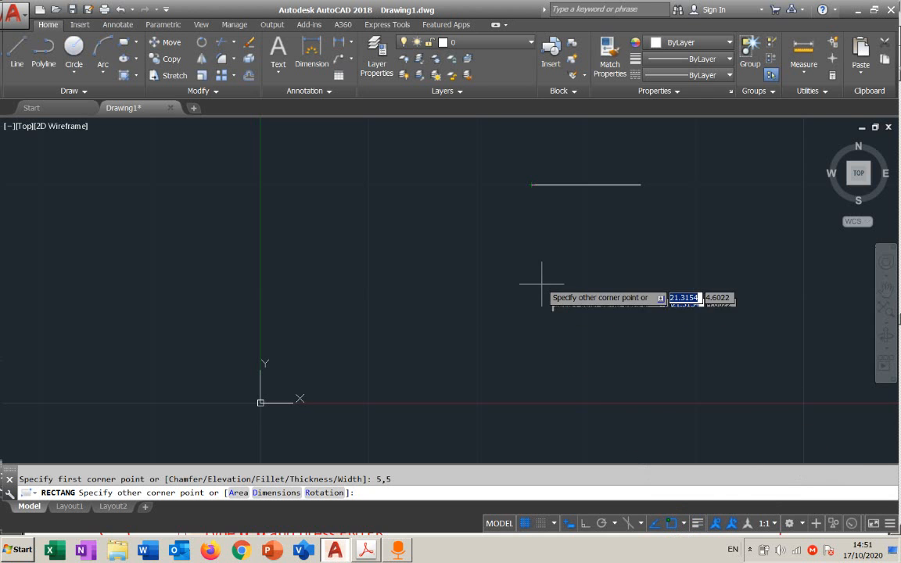
Snap the rectangle's opposite corner to the line's left endpoint, and undo the finished rectangle
left_click(532, 185)
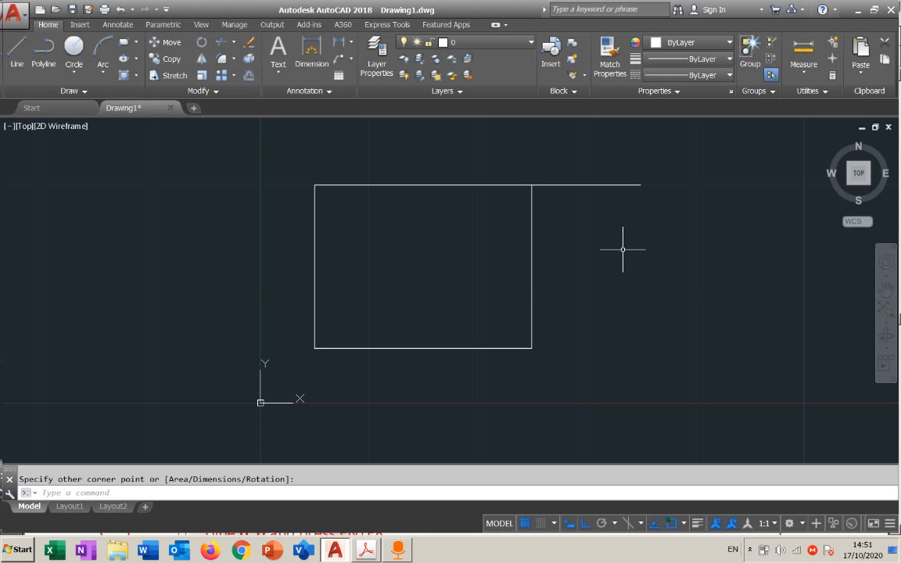
left_click(119, 9)
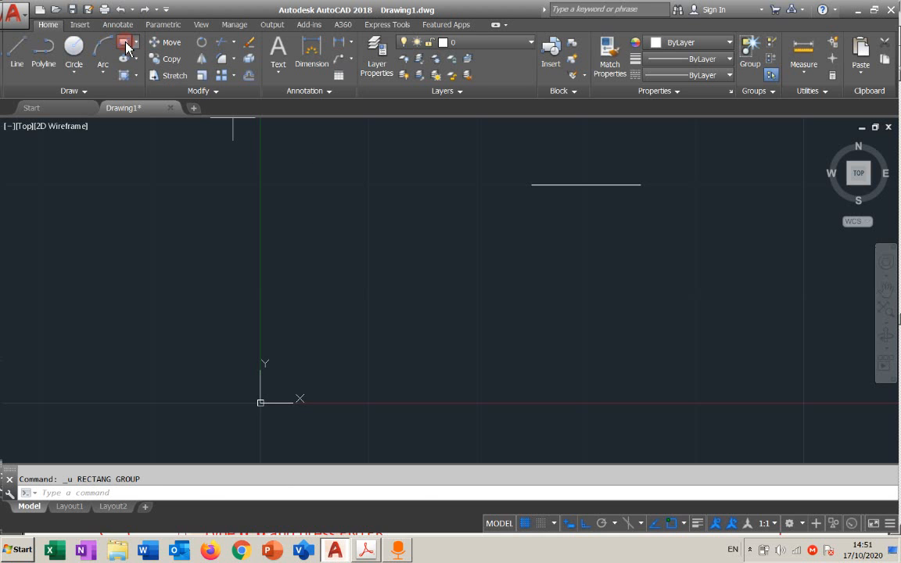
Draw a rectangle from the line's left endpoint to the absolute corner #5,5
left_click(123, 58)
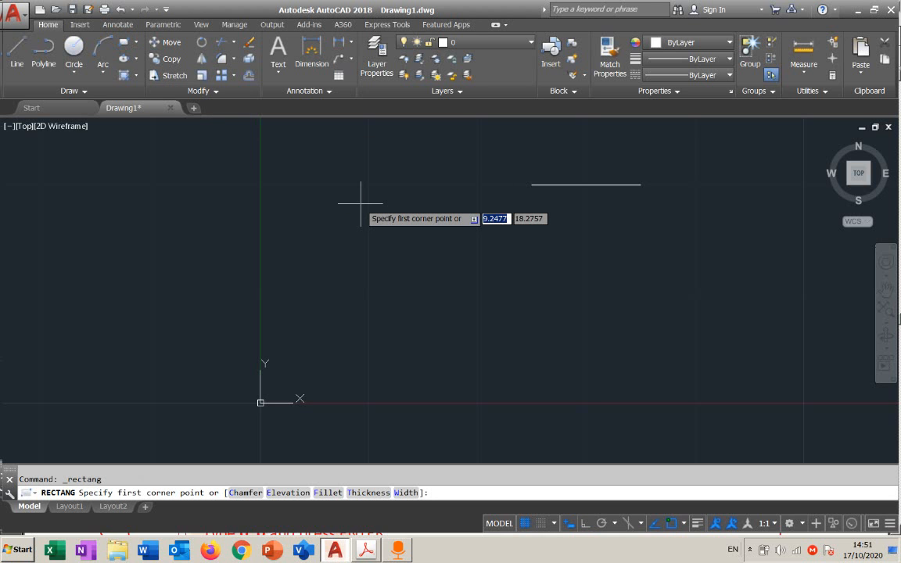
left_click(532, 186)
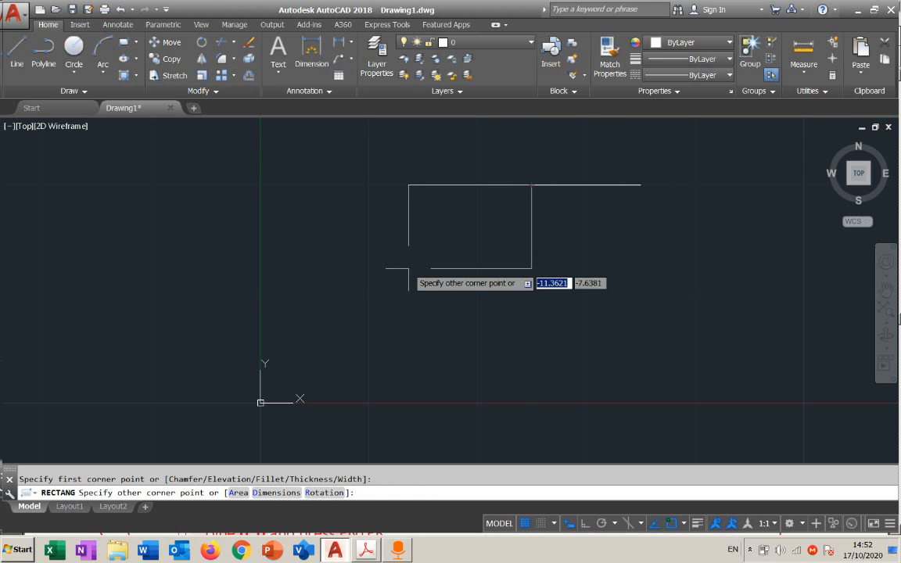
type("#")
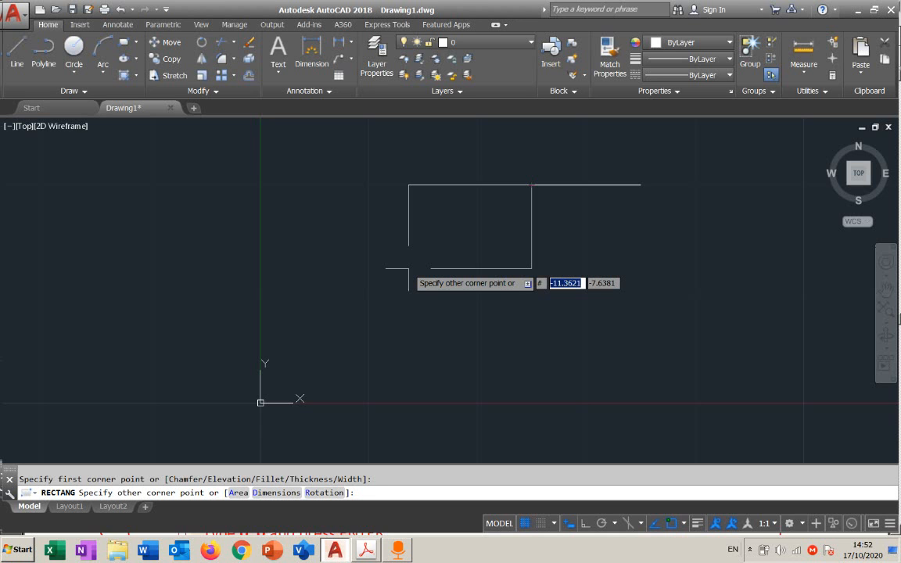
type("5")
key("Tab")
type("5")
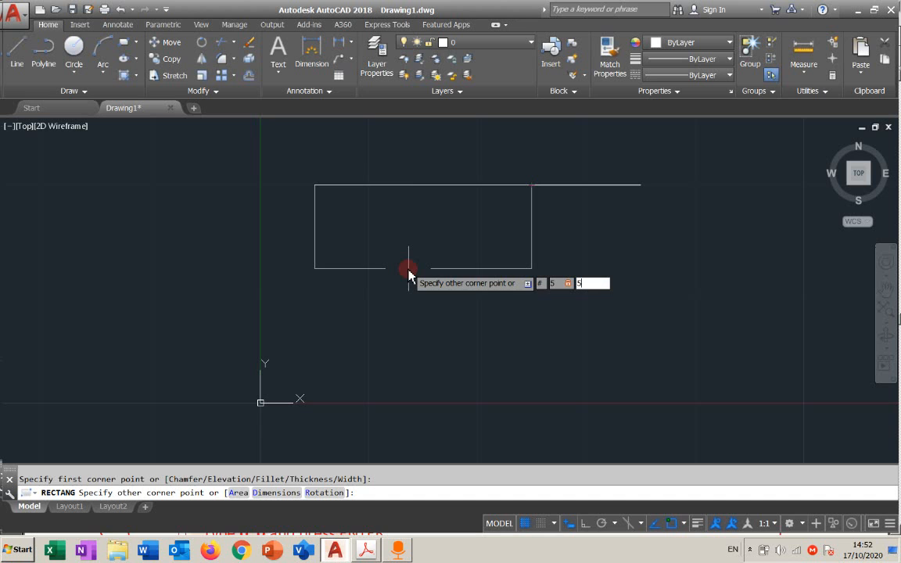
key("Return")
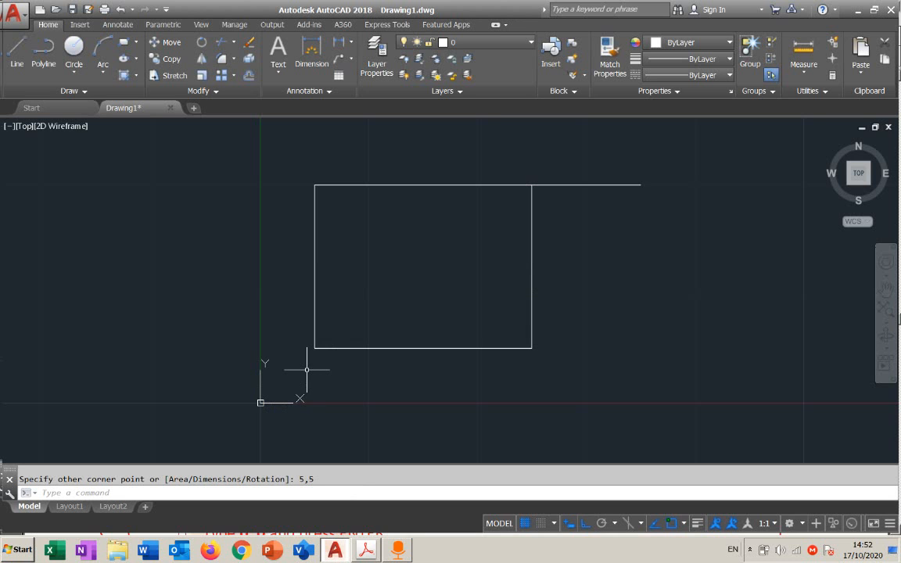
Erase the rectangle attached to the line's left endpoint
left_click(315, 343)
mouse_move(314, 348)
left_click(401, 349)
key("Delete")
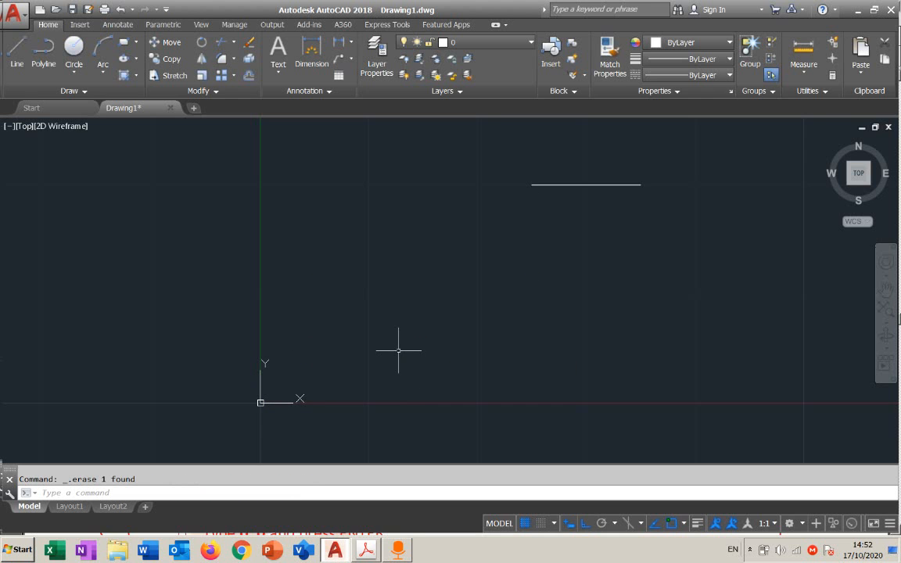
Draw a rectangle from the line's left endpoint to the relative corner @5,5, and undo it
left_click(119, 45)
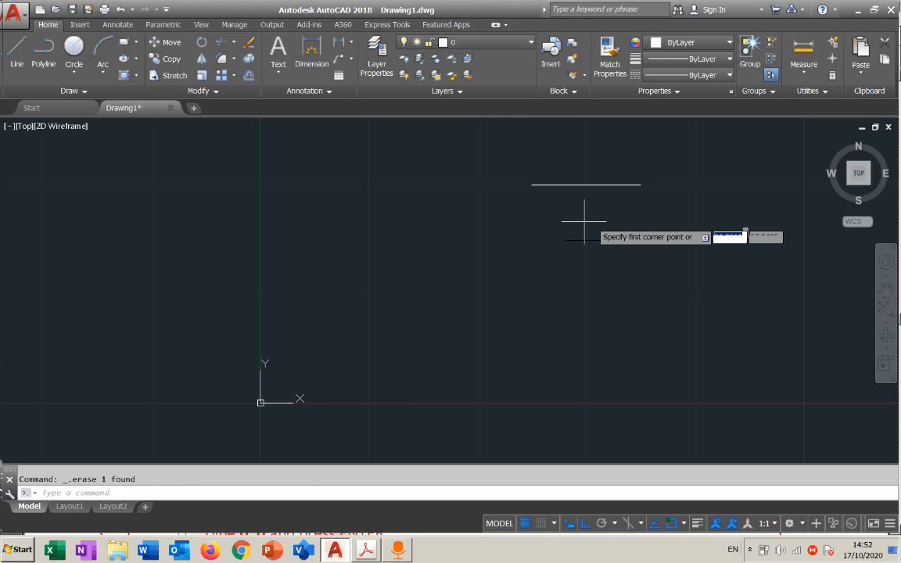
left_click(532, 185)
type("5")
key("Tab")
type("5")
key("Return")
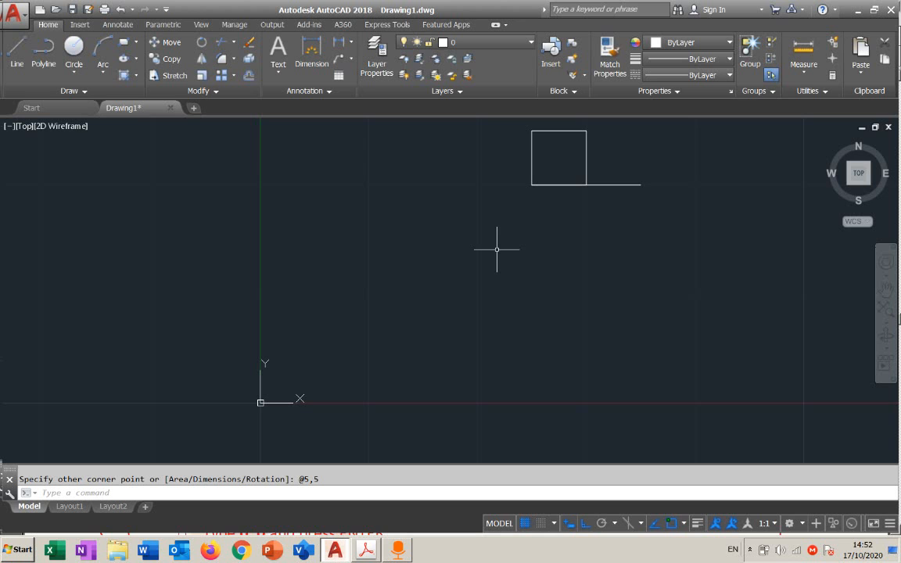
key("ctrl+z")
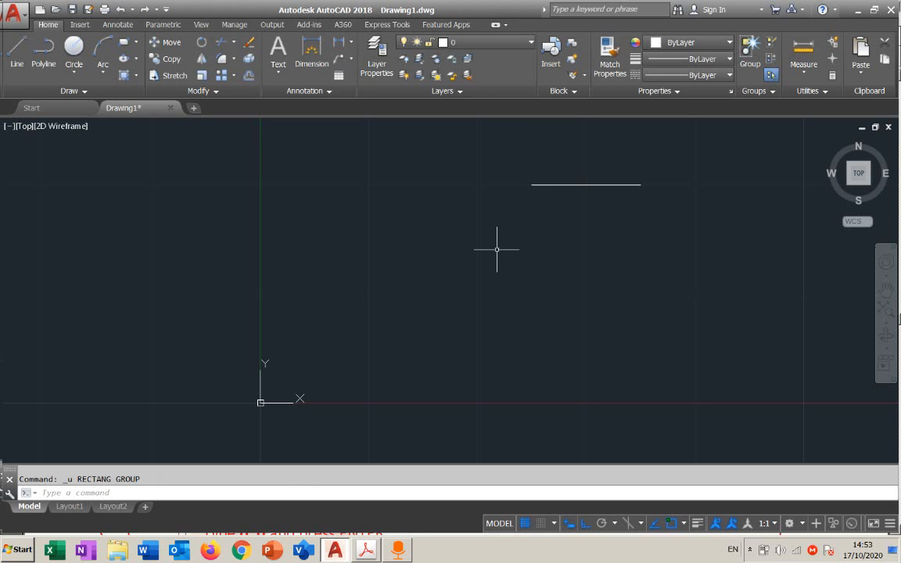
Draw a rectangle from the horizontal line's left endpoint to the absolute corner #5,5, and erase it
left_click(123, 42)
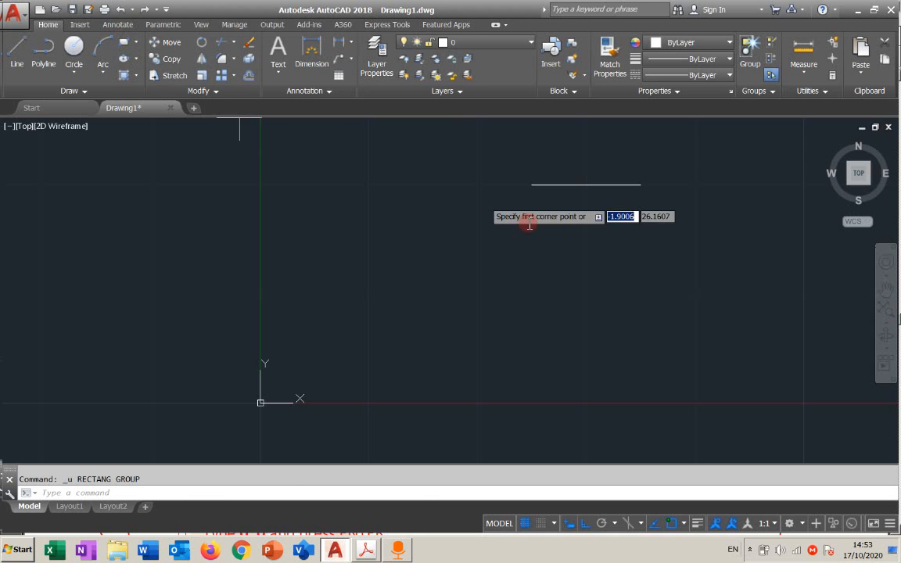
left_click(531, 184)
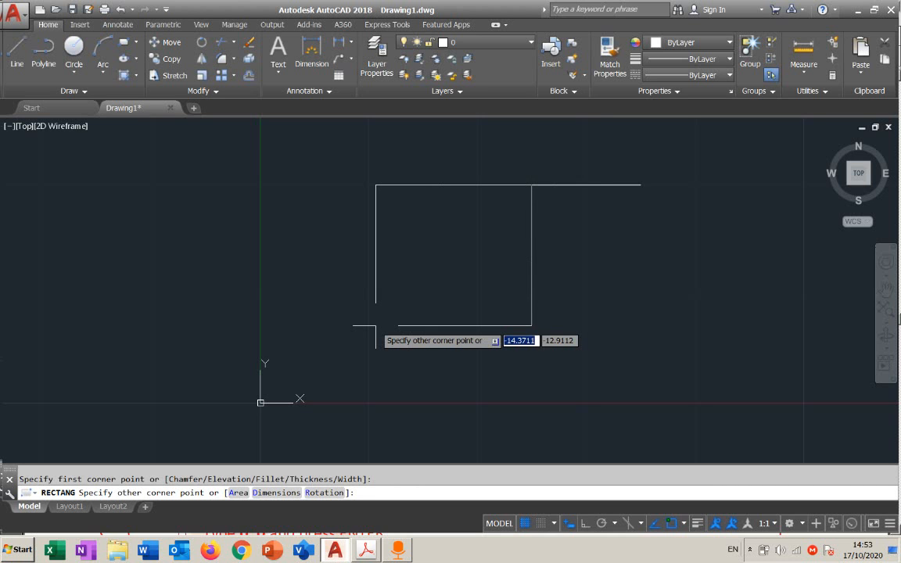
type("#")
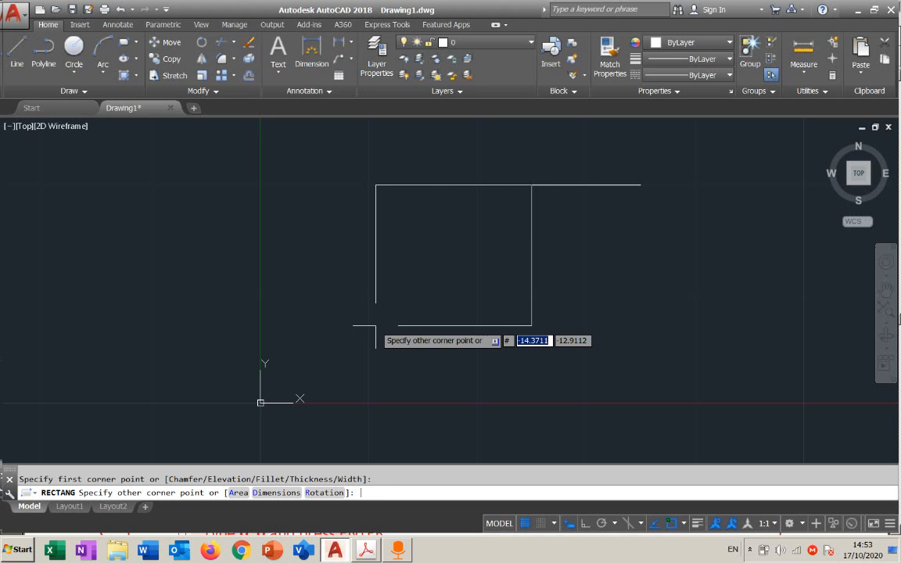
type("5")
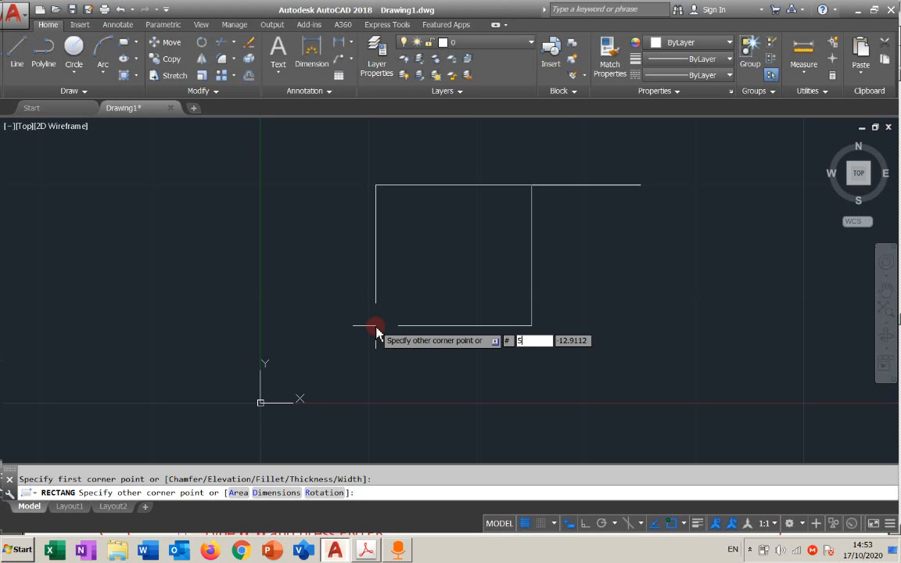
type("m")
key("BackSpace")
key("Tab")
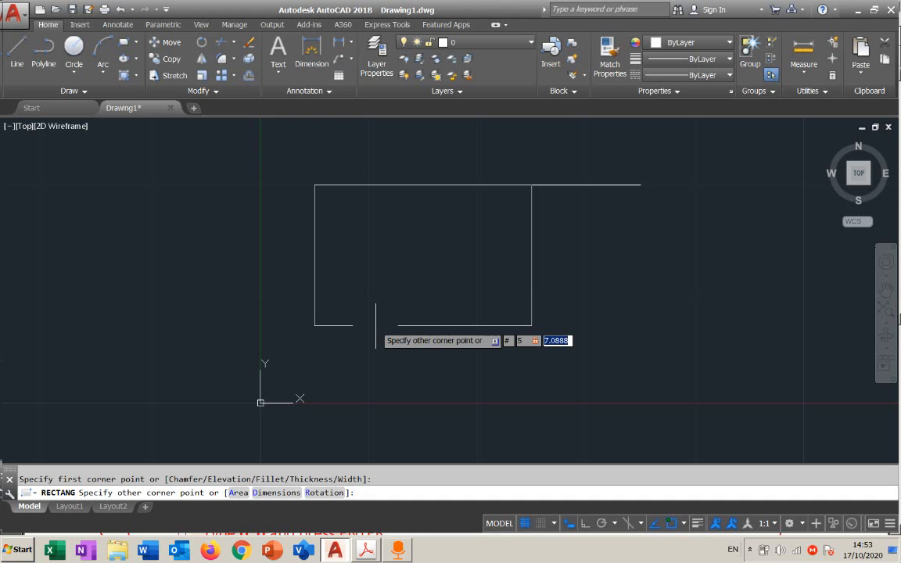
type("5")
key("Return")
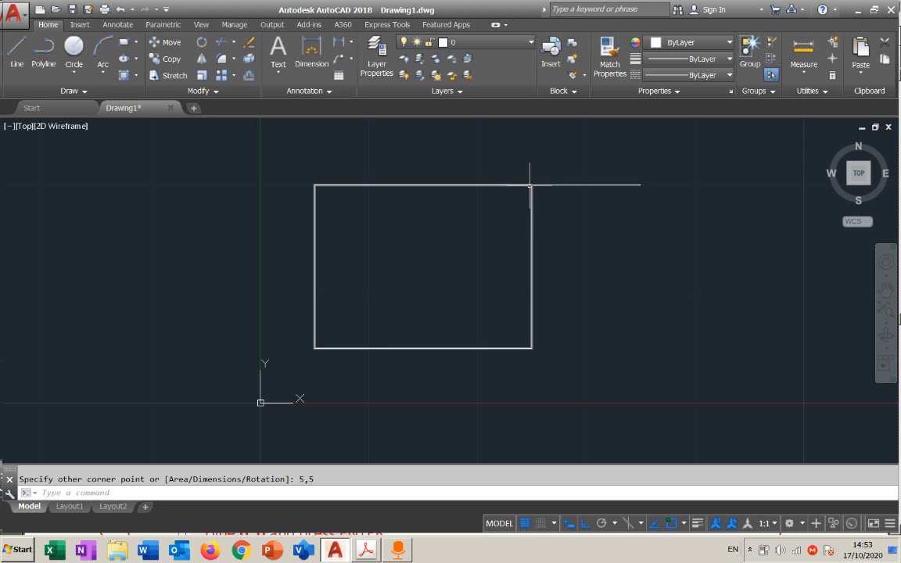
left_click_drag(546, 264, 514, 277)
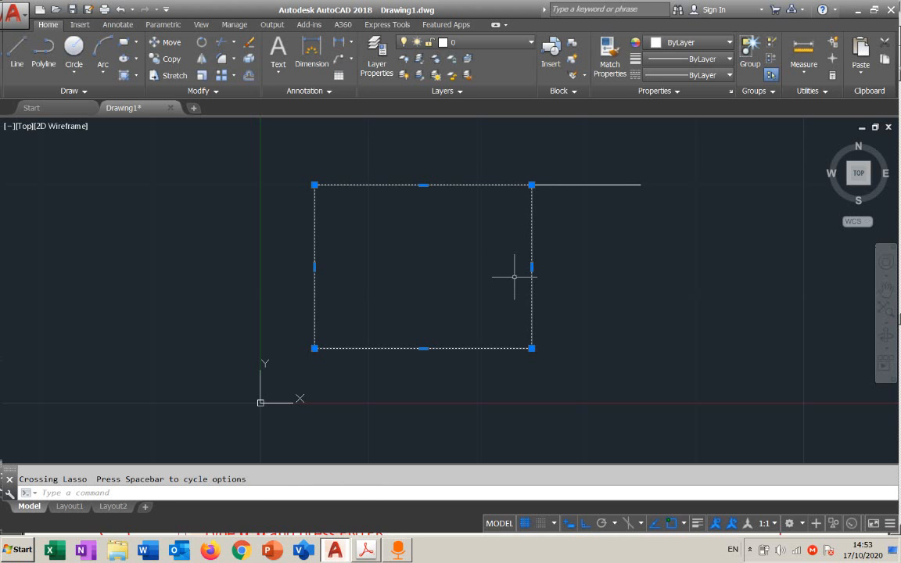
key("Delete")
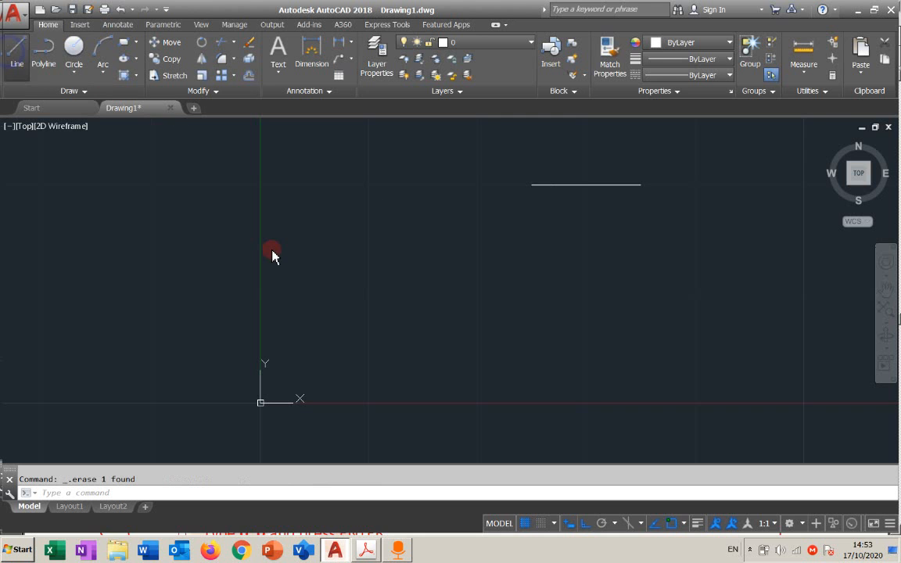
Draw a short vertical line near the origin, with its upper end at about (5.2, 9.5)
left_click(323, 355)
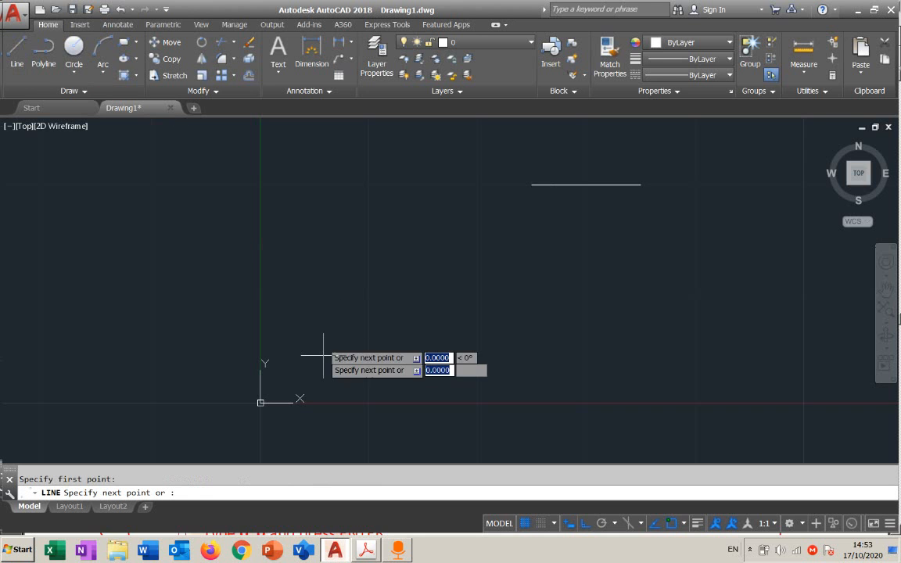
left_click(316, 359)
key("Escape")
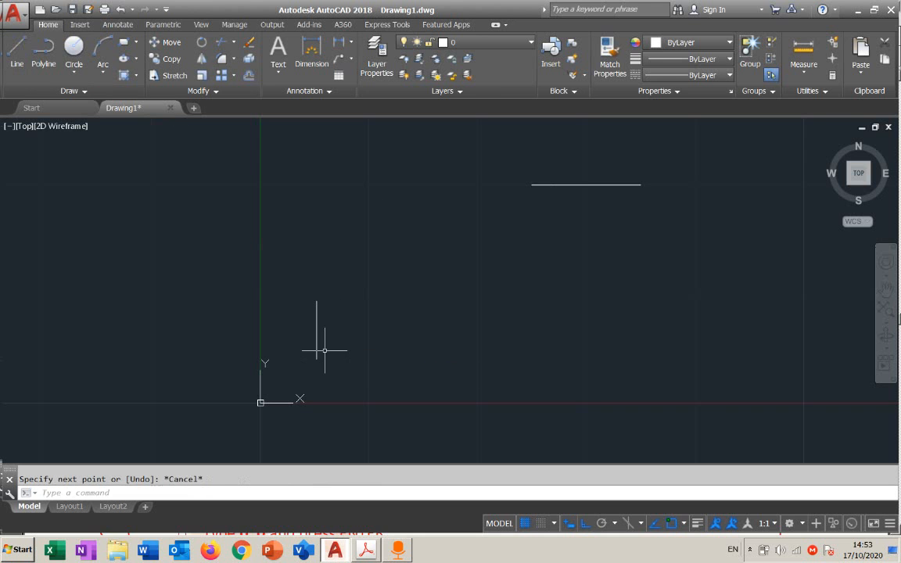
Draw a rectangle from the vertical line's upper endpoint to the horizontal line's left endpoint, and erase it
left_click(121, 43)
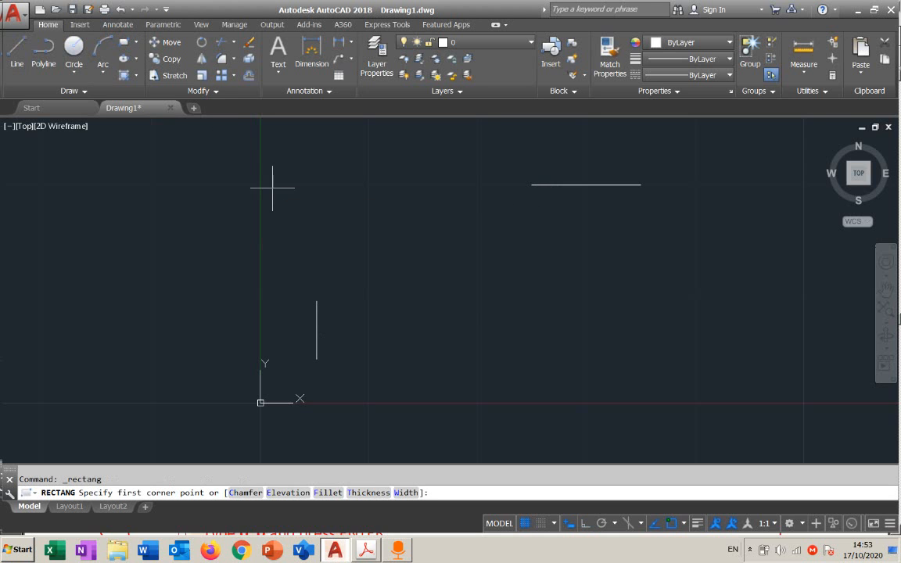
left_click(316, 301)
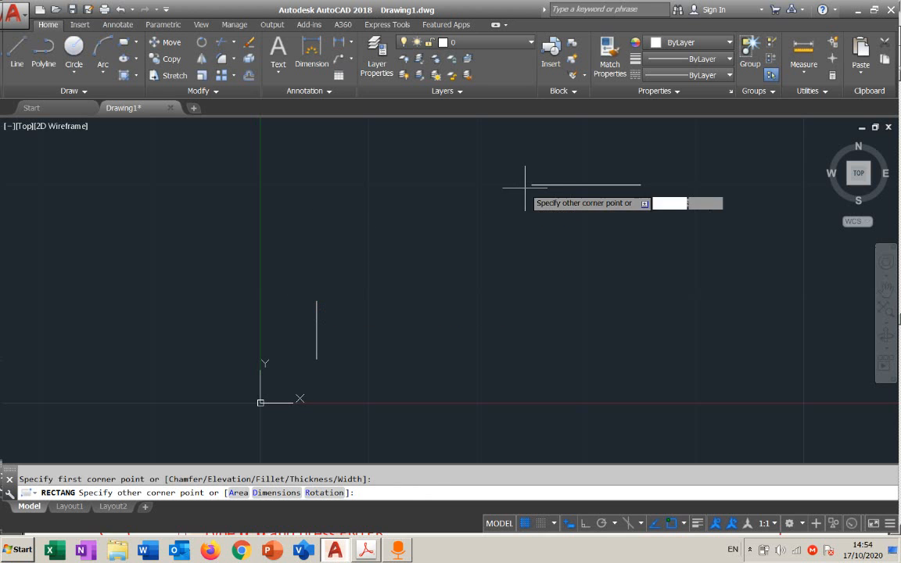
left_click(530, 184)
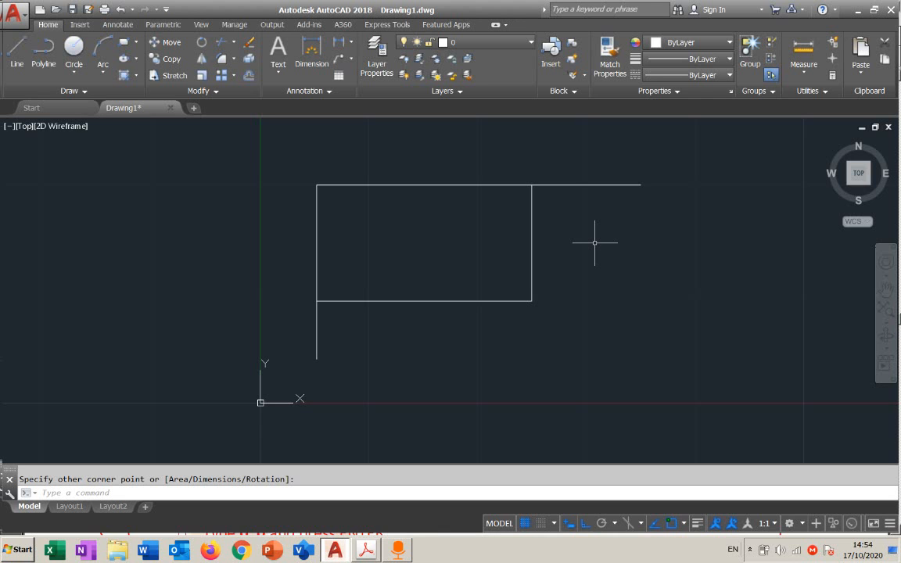
left_click(573, 256)
left_click(527, 297)
key("Delete")
Mark the vertical line's upper endpoint and the horizontal line's left endpoint with red annotation dots, and clear the annotations
key("ctrl+alt+d")
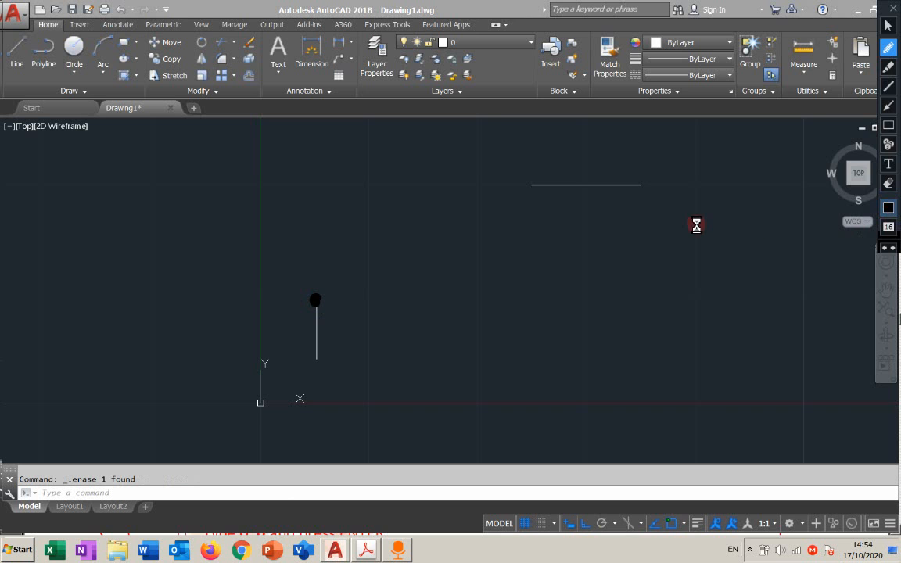
left_click(753, 70)
left_click(774, 215)
left_click(315, 300)
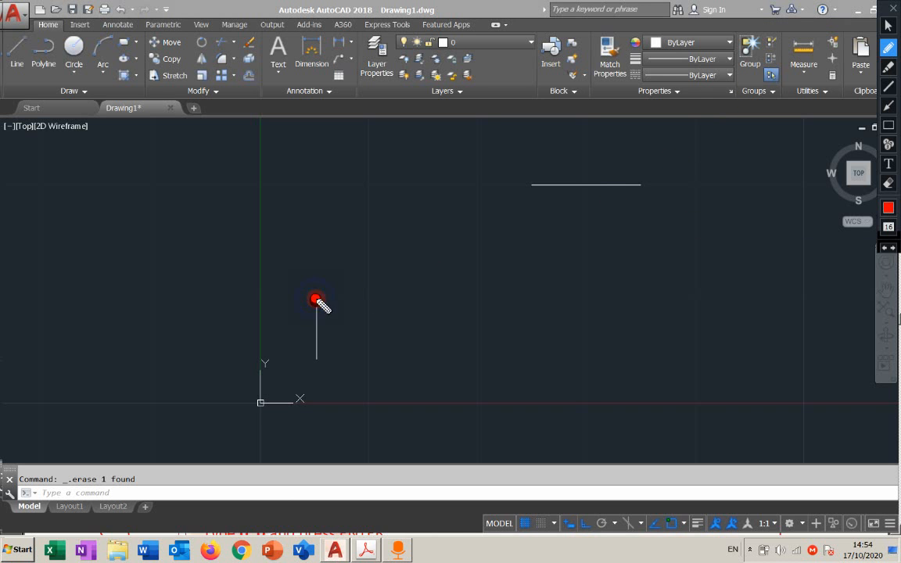
left_click(531, 186)
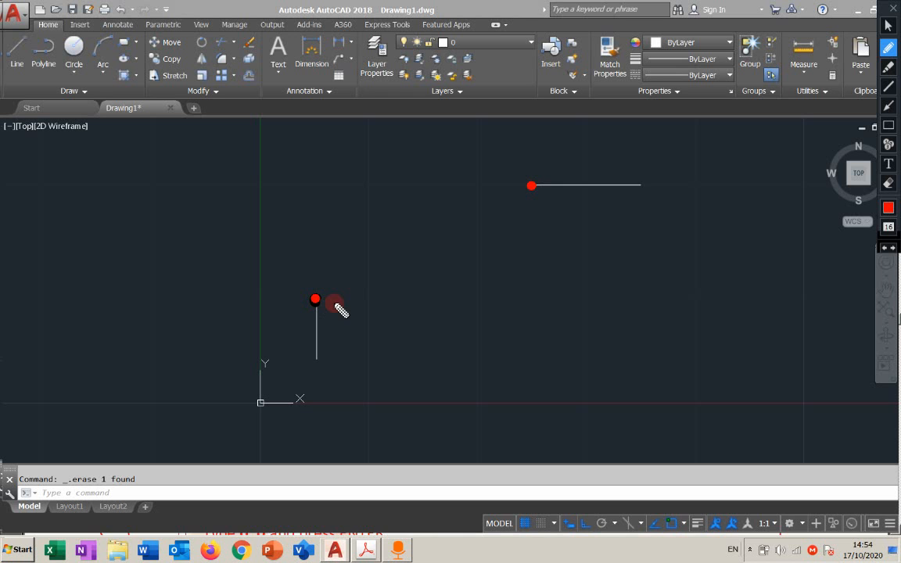
key("Escape")
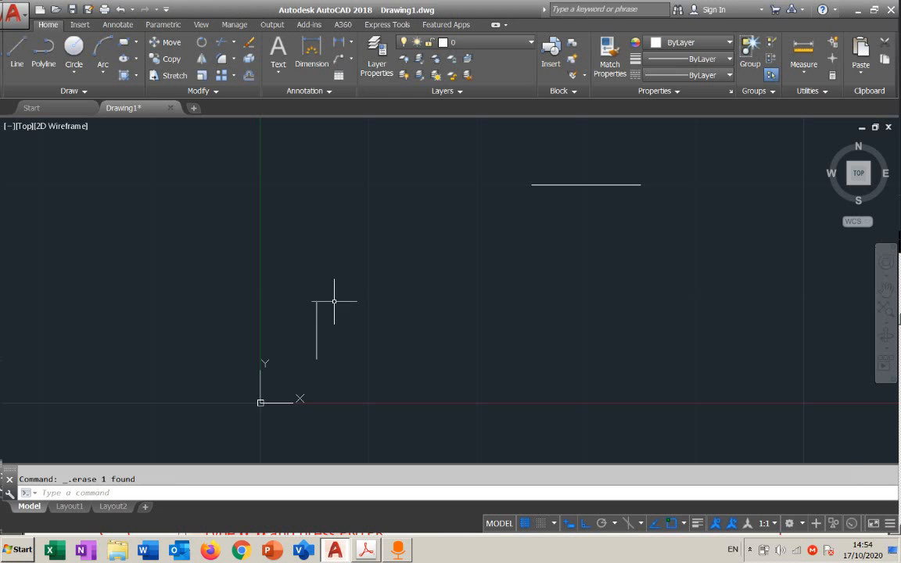
Erase both the horizontal line and the short vertical line from the drawing
left_click(616, 162)
left_click(266, 385)
key("Return")
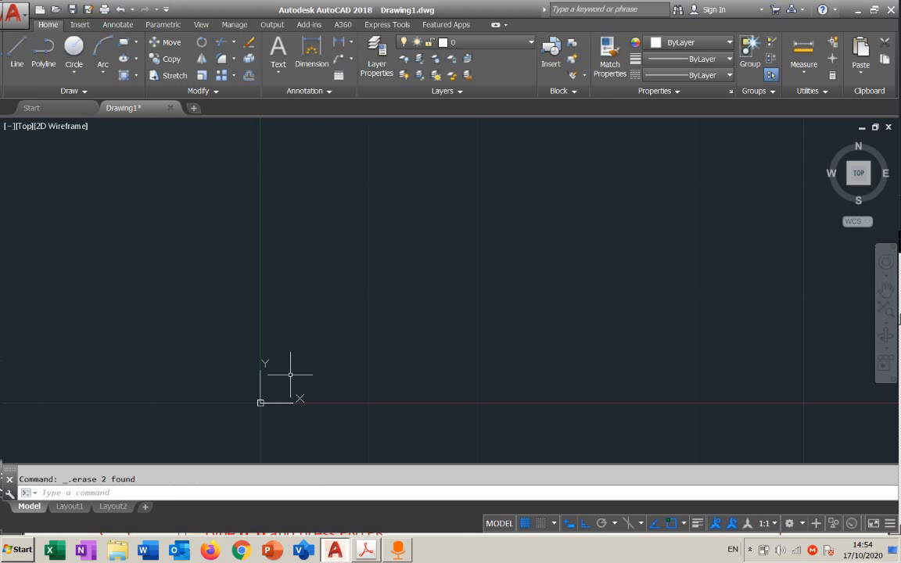